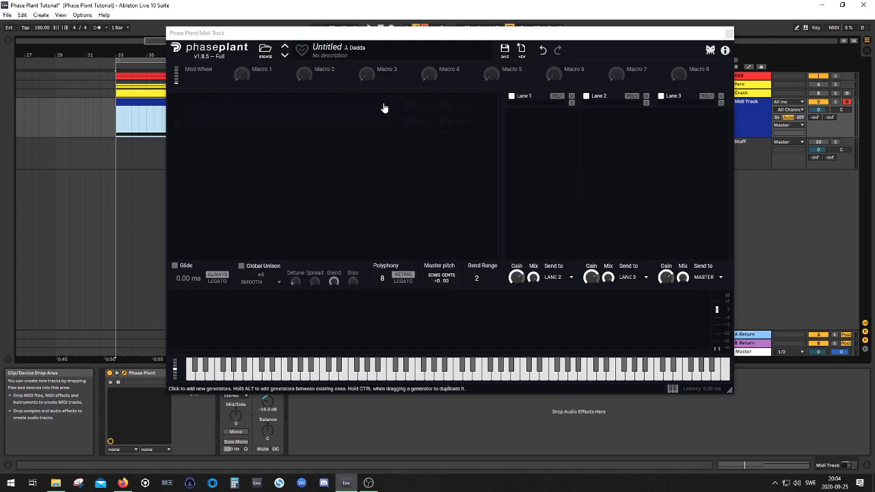
Add a Resonator effect to Lane 1
left_click(365, 114)
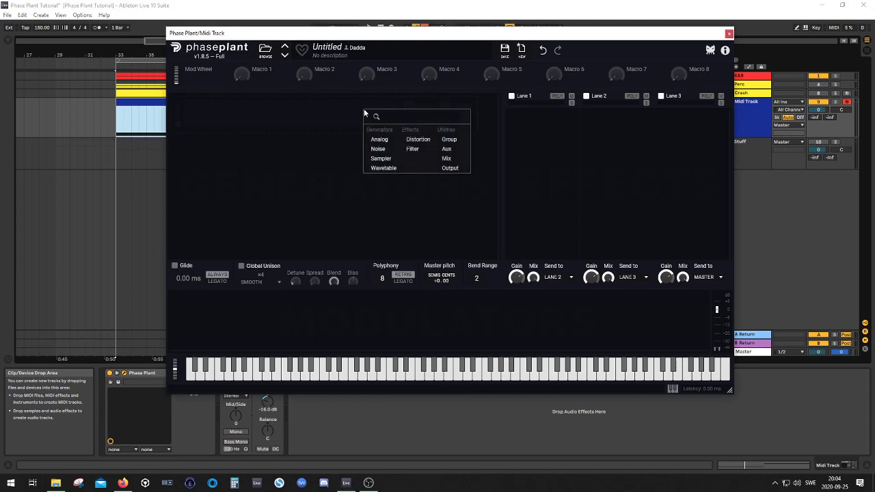
left_click(542, 134)
left_click(539, 131)
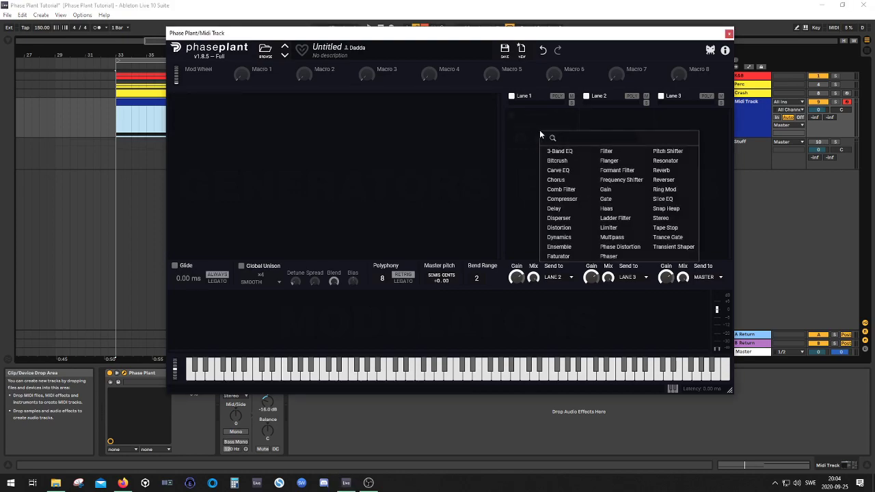
left_click(667, 160)
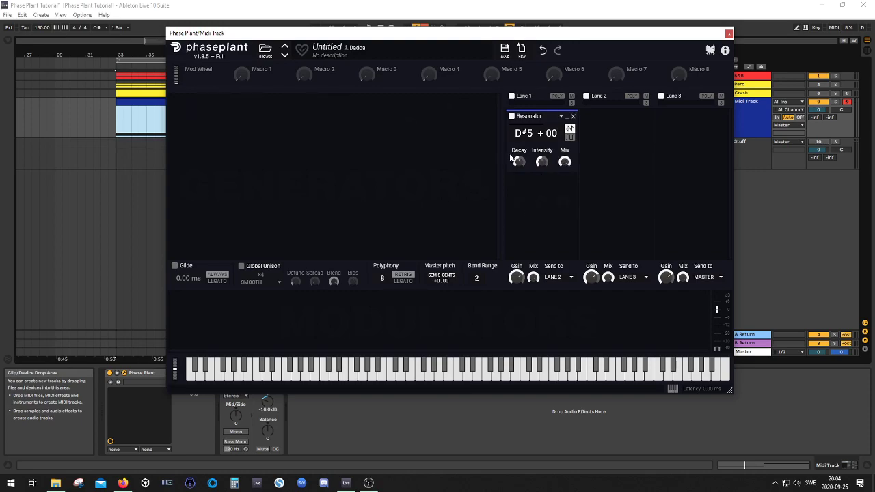
Add a Wavetable generator and load the Harmonic Wanderer wavetable from the factory Spectral folder
left_click(228, 123)
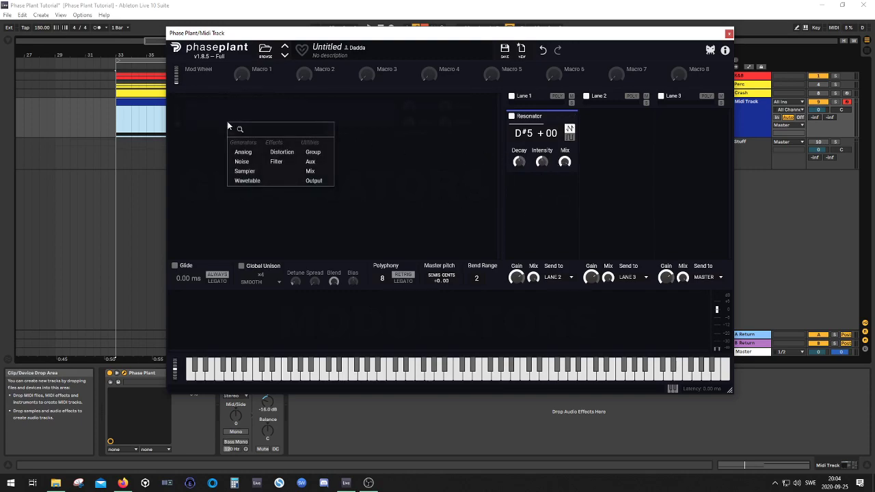
left_click(247, 180)
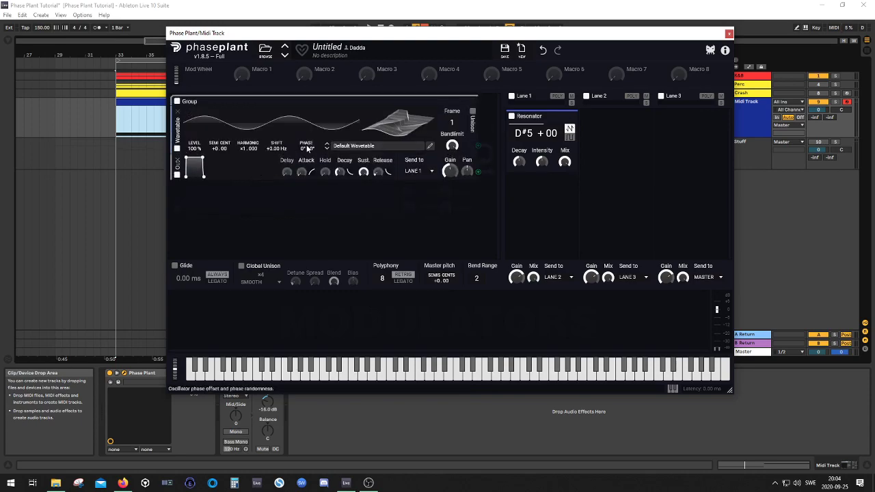
left_click(366, 152)
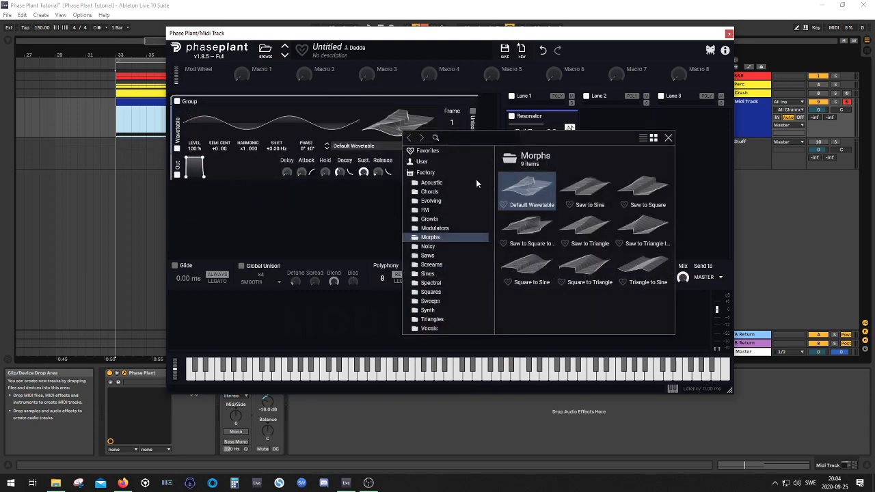
left_click(432, 283)
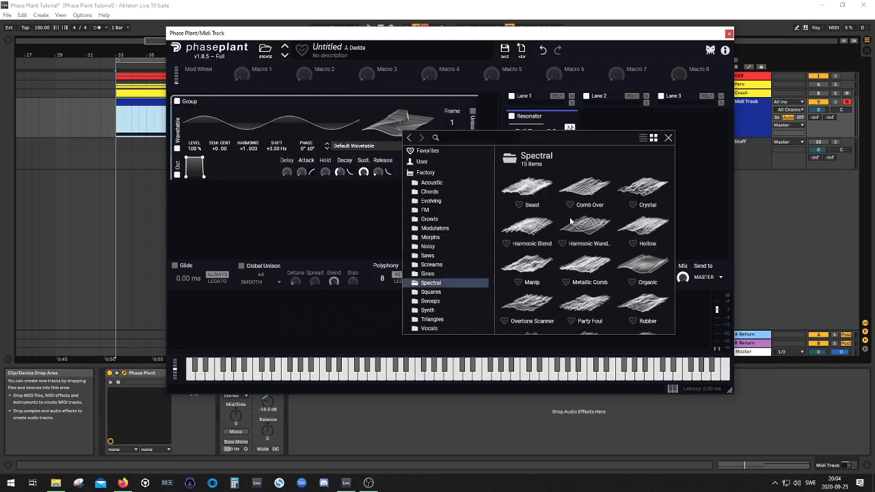
left_click(580, 237)
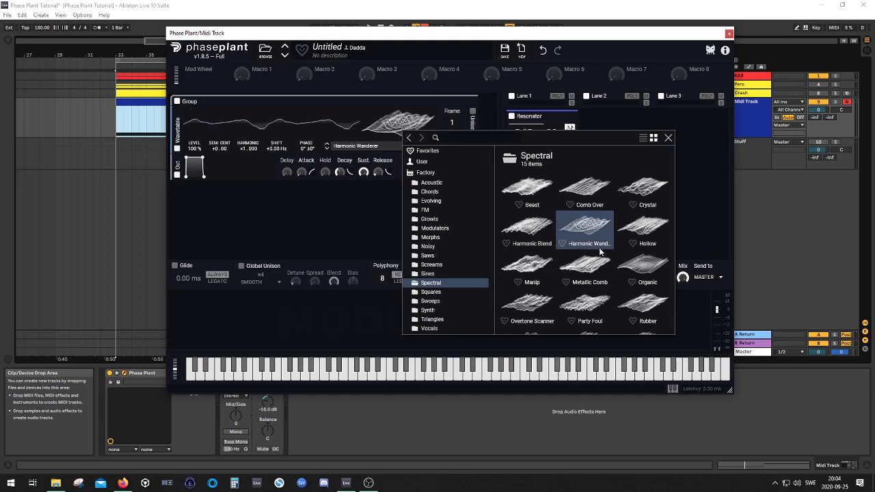
left_click(669, 139)
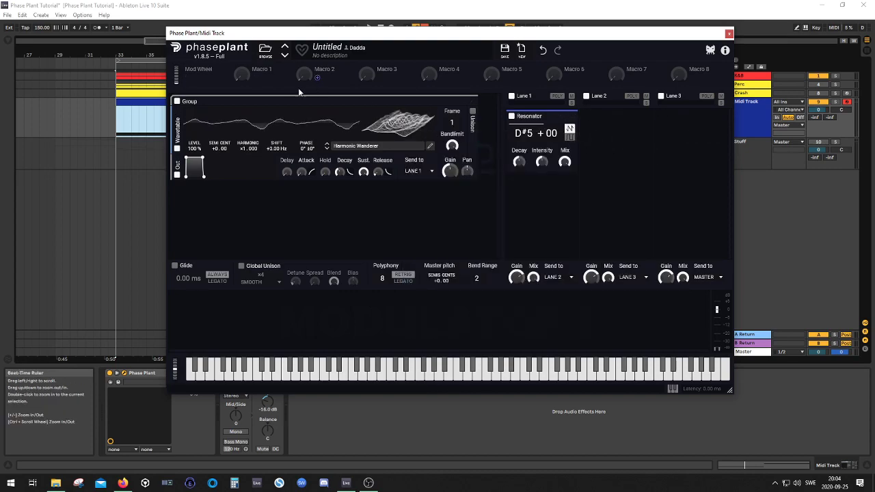
Assign Macro 1 to modulate the wavetable's frame, rename the macro Texture and turn it up
left_click(255, 77)
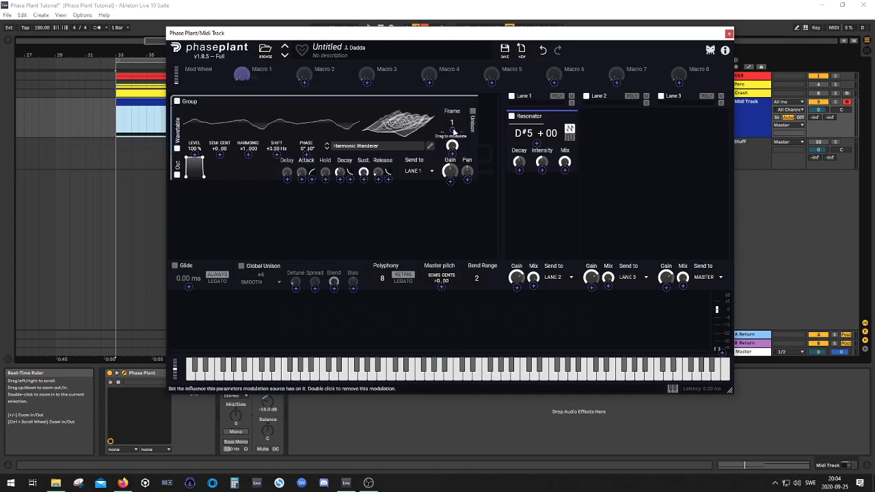
left_click(457, 126)
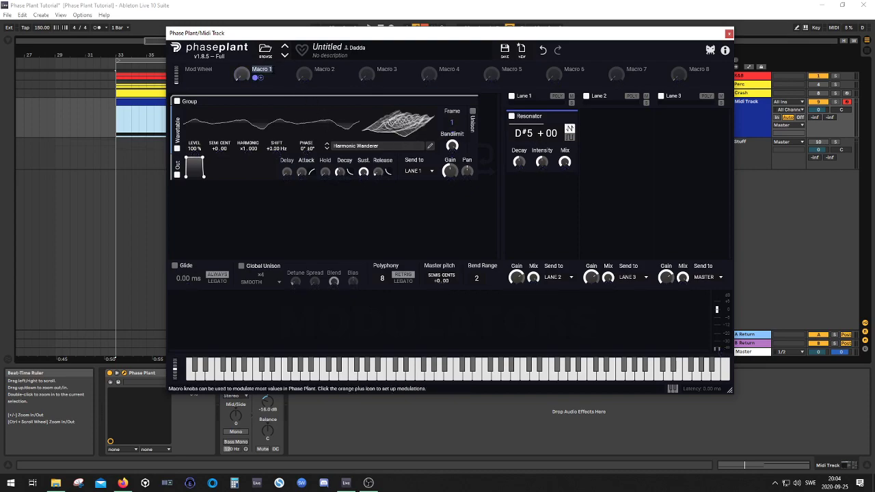
type("Texture")
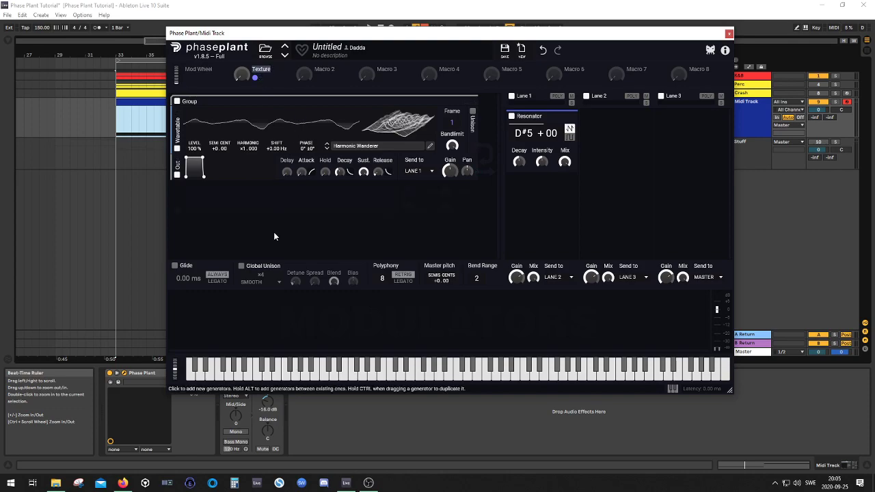
mouse_move(241, 73)
left_mouse_down()
mouse_move(242, 49)
mouse_move(241, 73)
left_mouse_up()
Add a Filter and place it between the wavetable and the output in the generator group
left_click(231, 214)
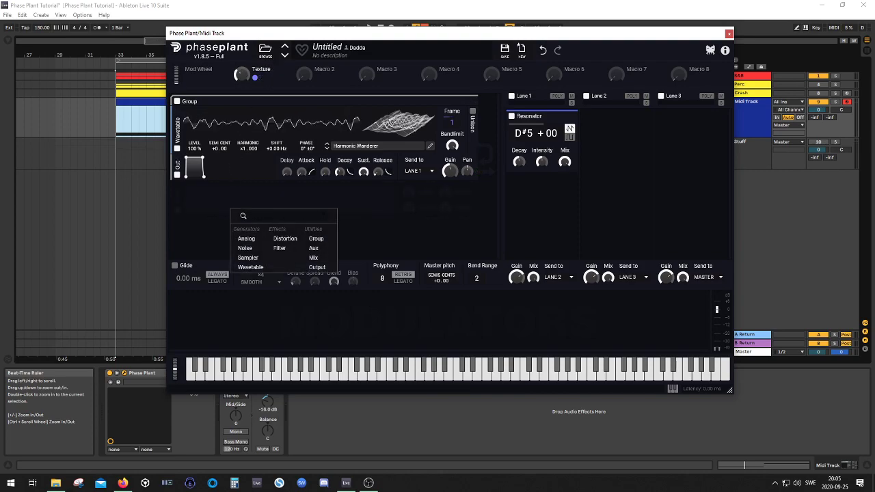
left_click(279, 252)
left_click_drag(177, 194, 178, 164)
left_click(221, 225)
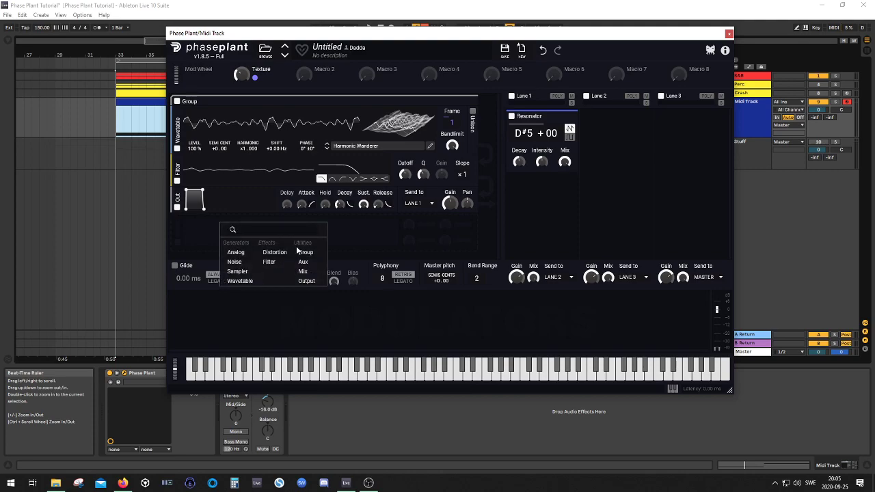
left_click(278, 319)
Add a Note modulator and route it to the Resonator's pitch
left_click(214, 314)
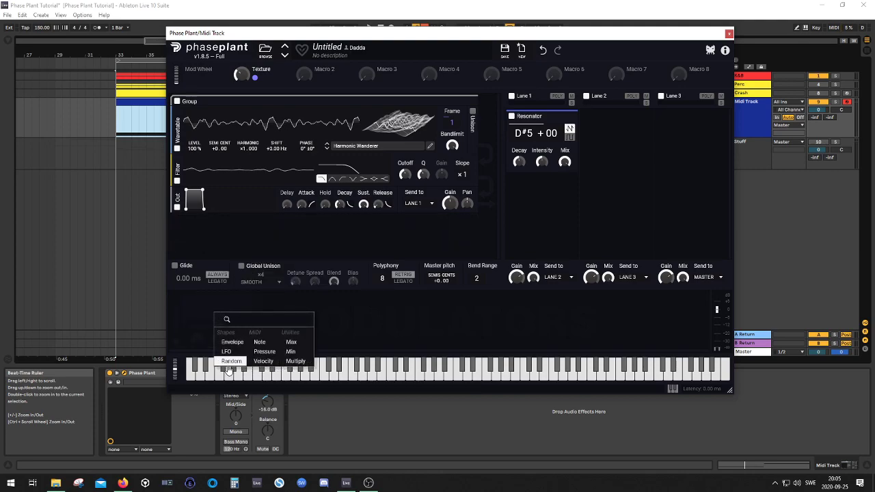
left_click(257, 346)
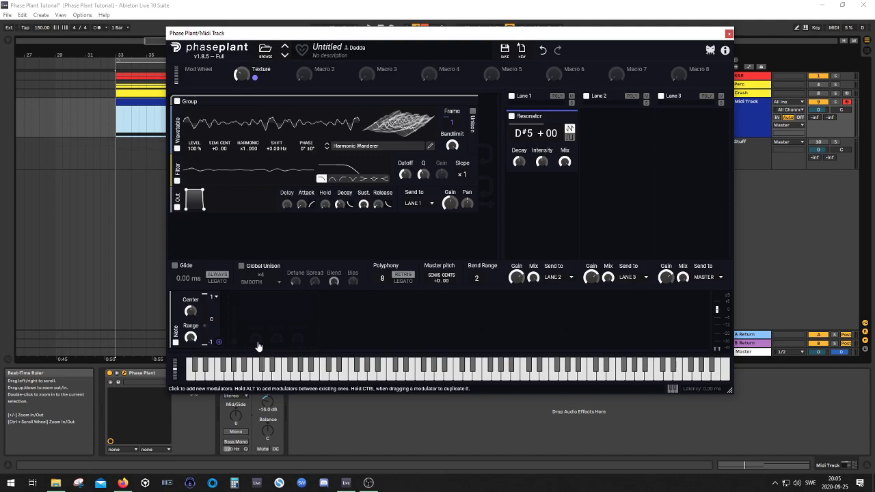
left_click_drag(217, 342, 644, 116)
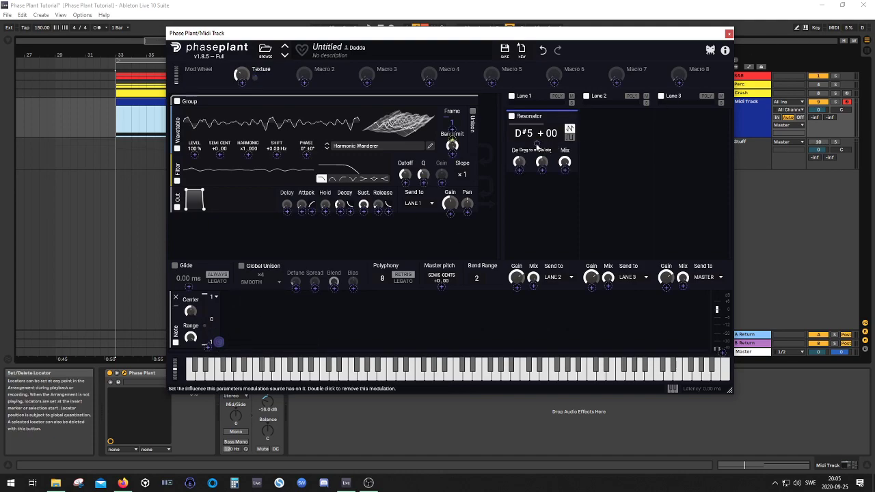
left_click(523, 136)
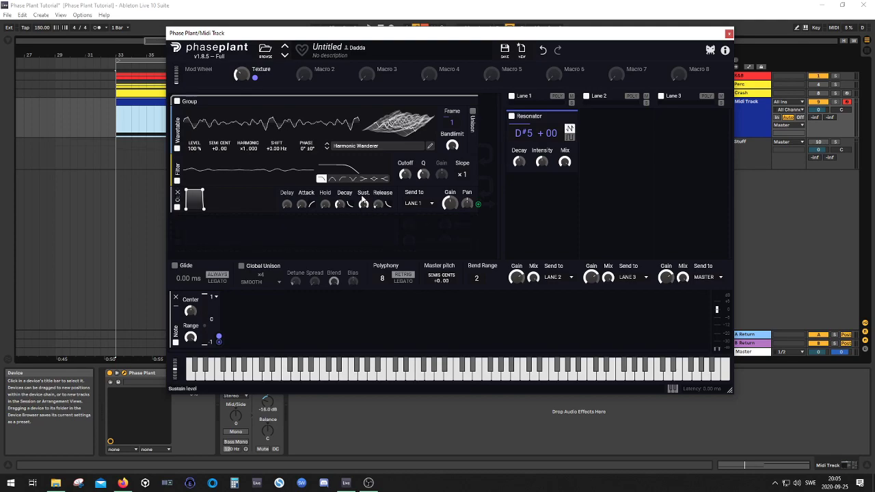
Shape the output envelope with a longer linear attack, a longer decay, a reduced sustain and a longer release
left_click_drag(302, 203, 302, 175)
left_click_drag(196, 197, 203, 204)
left_click_drag(302, 203, 302, 200)
left_click_drag(212, 195, 211, 197)
left_click_drag(312, 204, 363, 209)
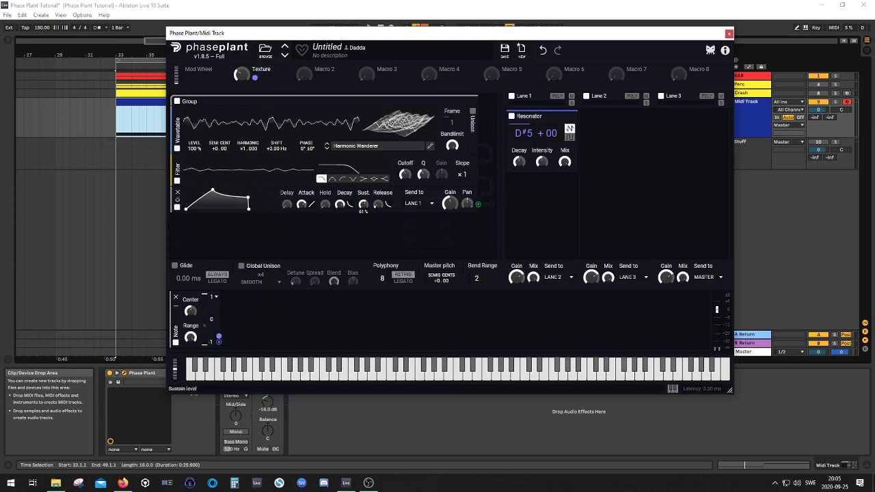
left_click_drag(363, 205, 379, 198)
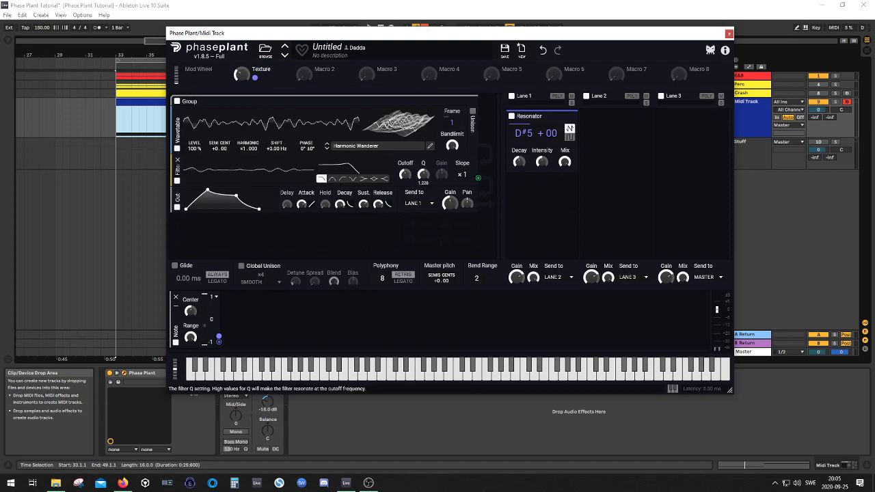
Set the low-pass filter's slope to ×2
left_click(462, 174)
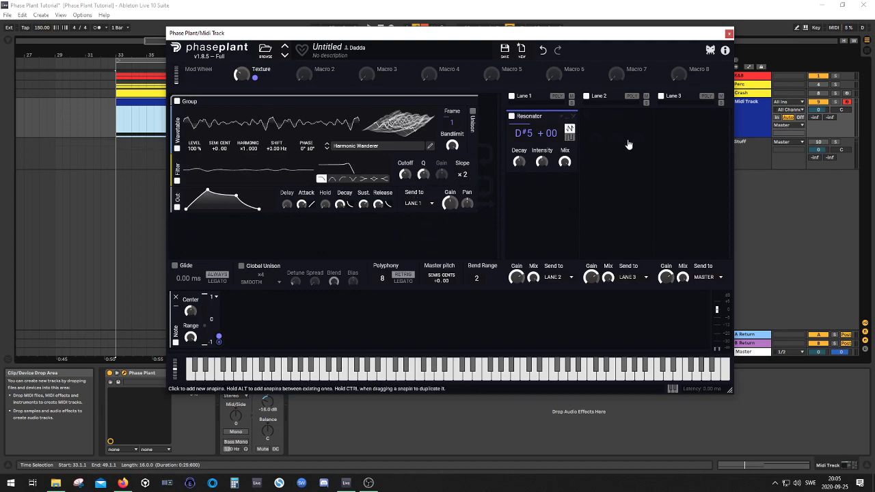
Add a Delay below the Resonator in Lane 1, tempo-synced to 1/4 with ping-pong on
left_click(573, 184)
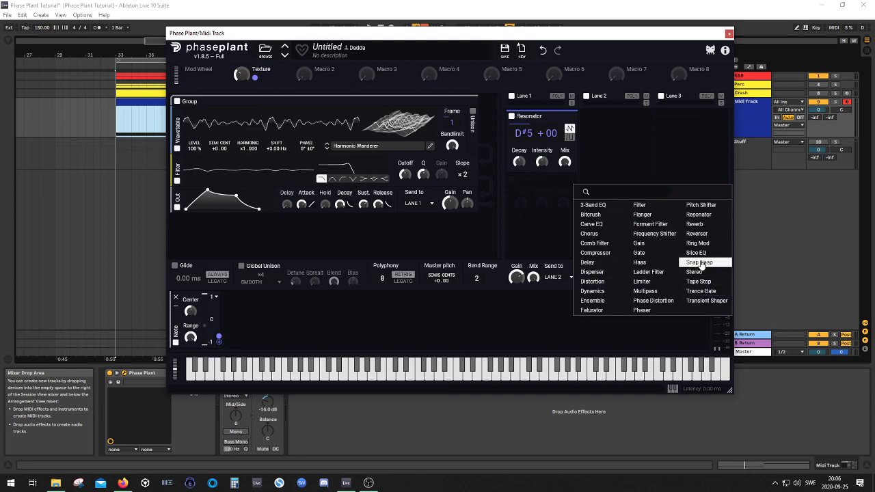
left_click(593, 262)
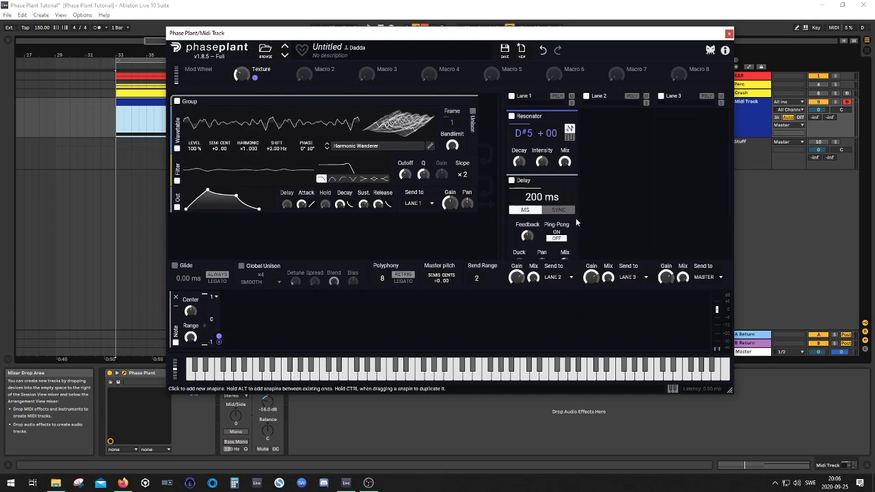
scroll(558, 225, "down", 2)
left_click(565, 159)
left_click(519, 156)
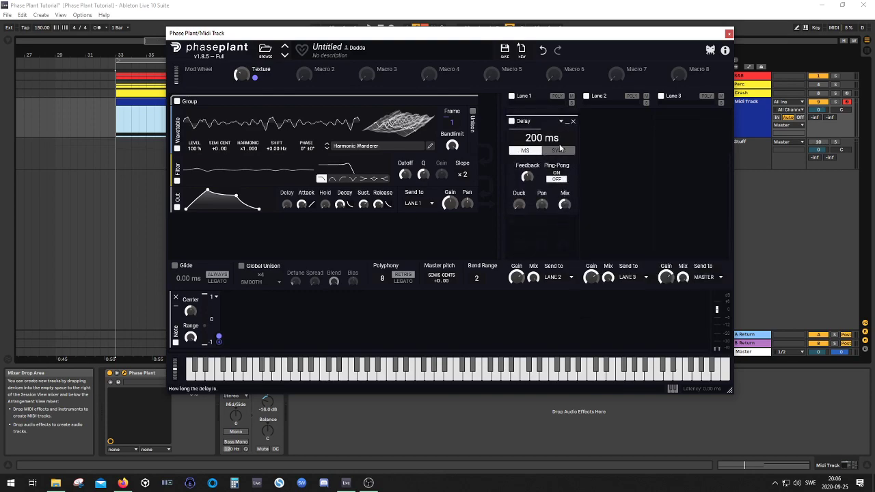
left_click(555, 150)
left_click_drag(534, 139, 535, 163)
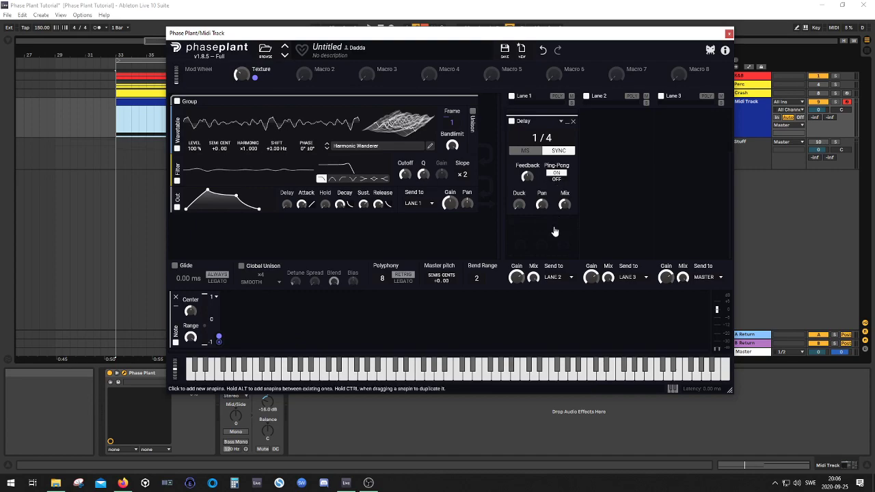
Add a Reverb below the Delay in Lane 1
left_click(555, 231)
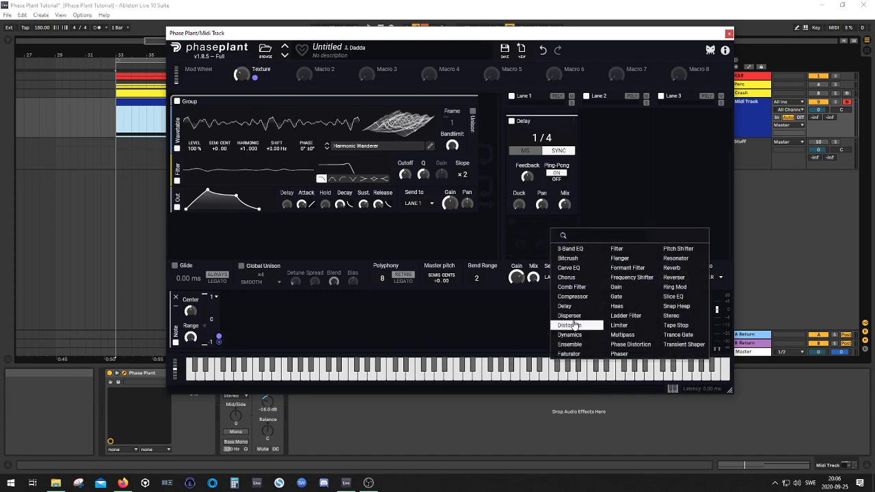
left_click(675, 268)
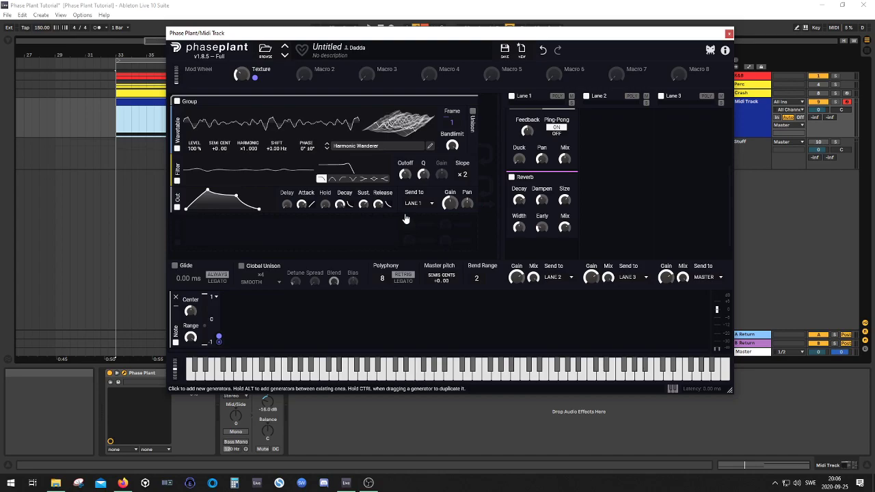
Move the synth window clear of the arrangement, open the MIDI track's clip and play the song from bar 33
left_click_drag(320, 32, 508, 106)
double_click(227, 104)
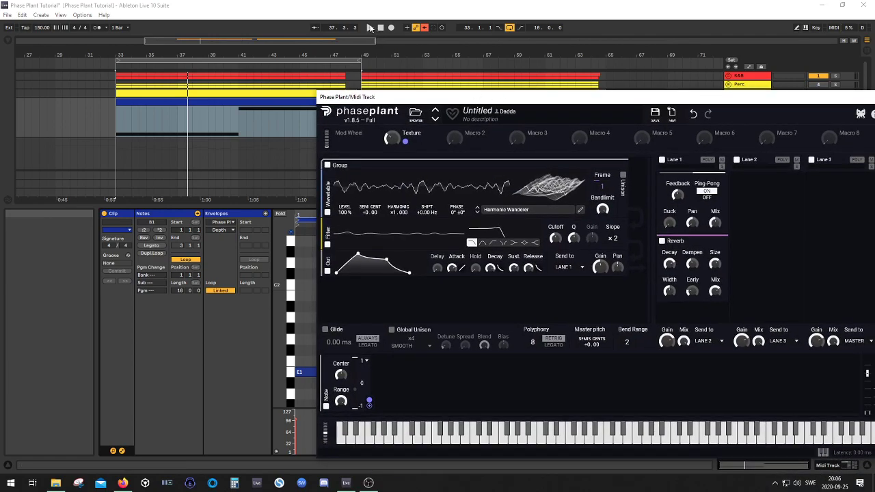
left_click(369, 28)
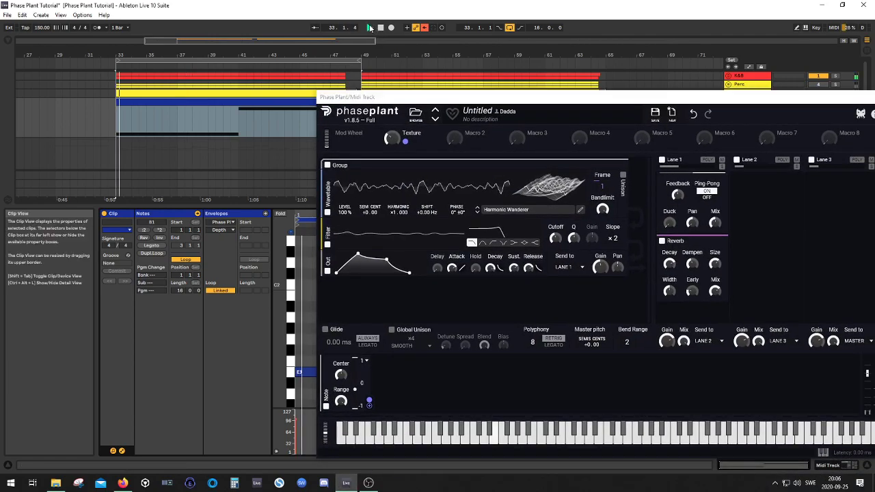
Raise the Texture macro and adjust the filter's cutoff while the track plays
left_click(391, 140)
left_click_drag(392, 139, 392, 71)
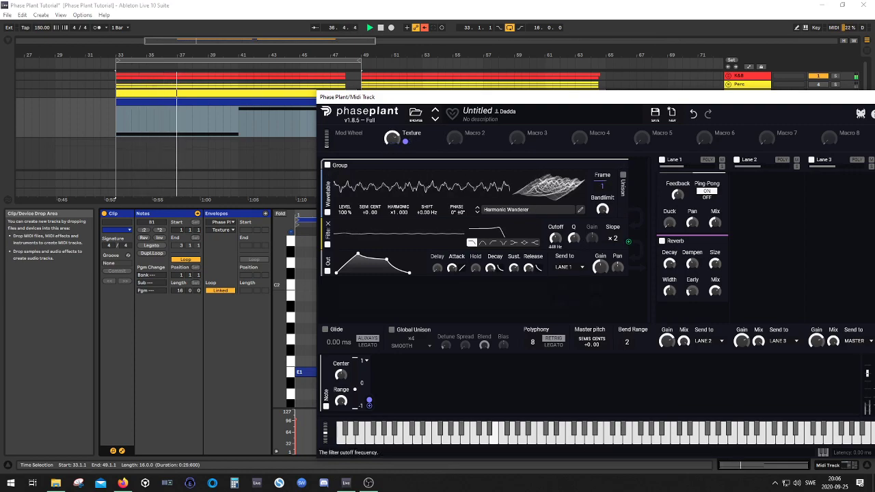
mouse_move(555, 238)
left_mouse_down()
mouse_move(555, 222)
mouse_move(555, 234)
left_mouse_up()
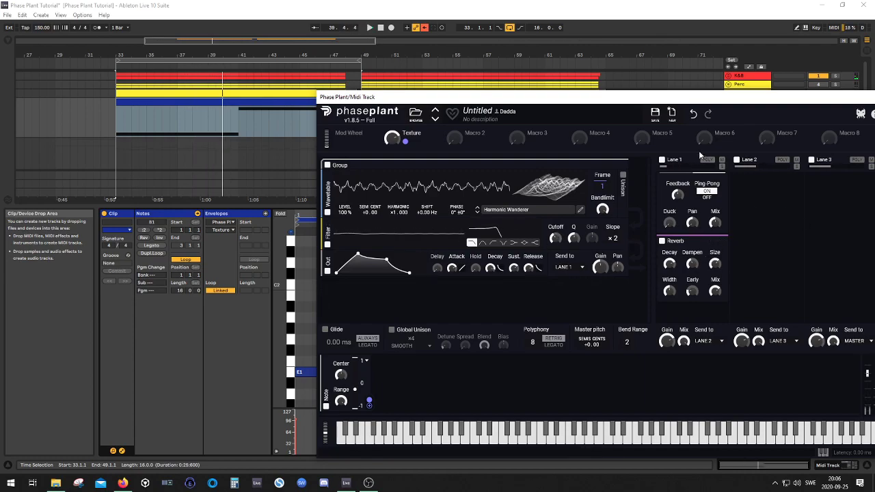
Bypass the Resonator and play the track, switching the effect on and off to compare the sound
left_click_drag(694, 98, 513, 99)
scroll(531, 260, "up", 5)
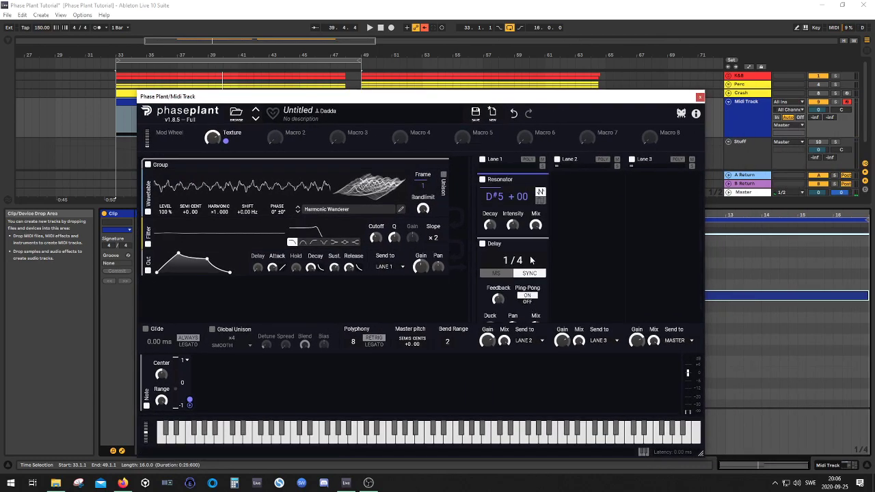
left_click(482, 179)
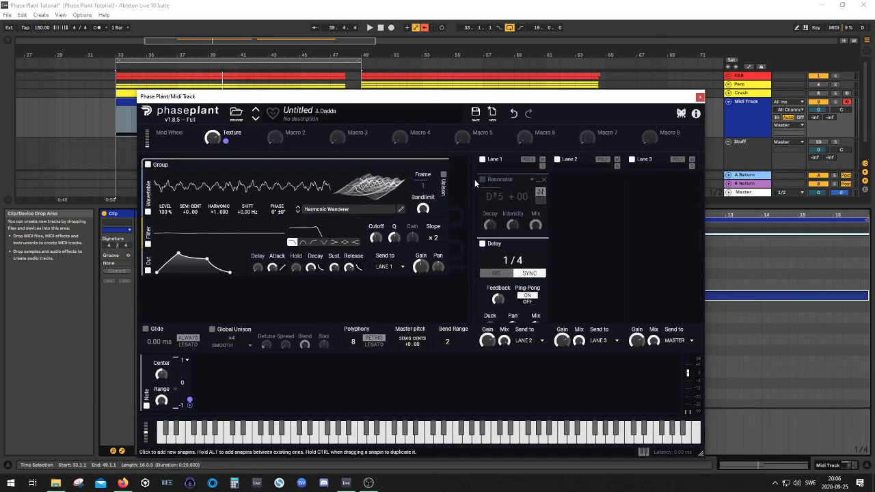
key("space")
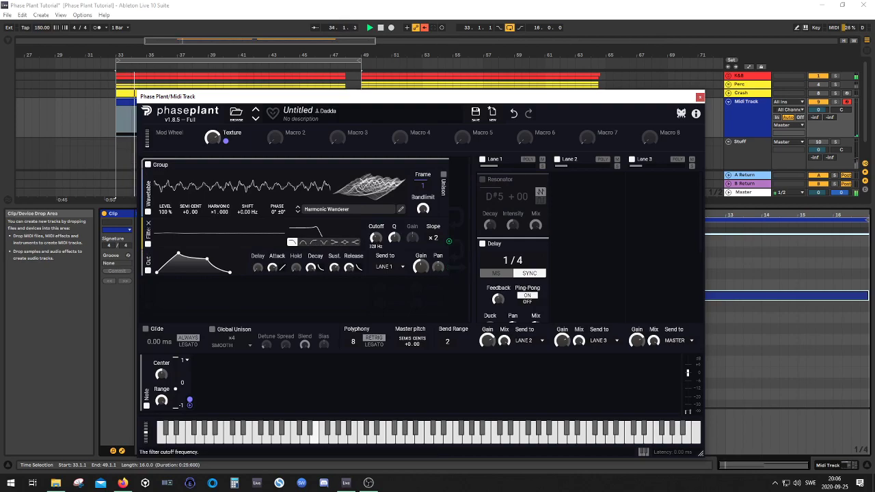
left_click(483, 180)
left_click(483, 181)
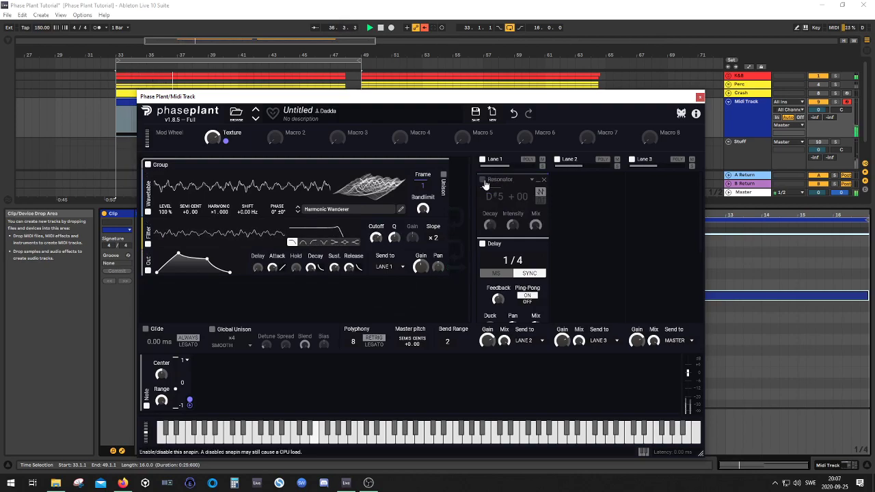
Re-enable the Resonator and readjust the Texture macro while the track plays
left_click(483, 181)
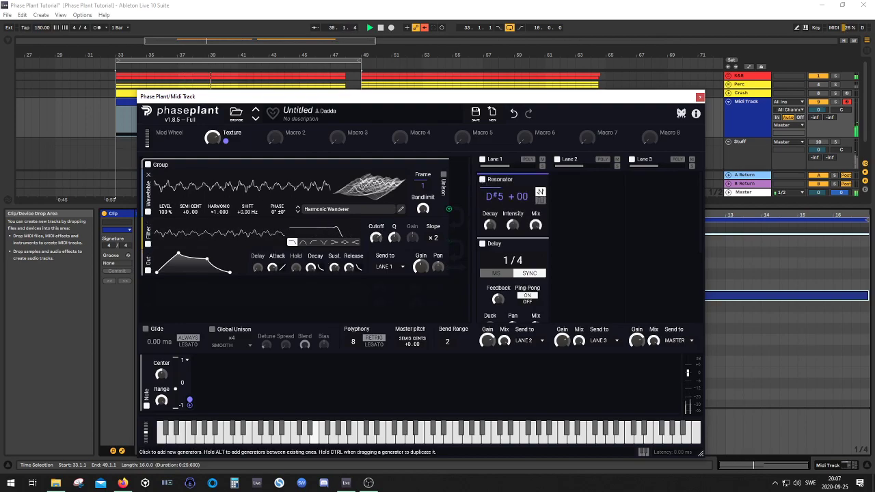
mouse_move(211, 139)
left_mouse_down()
mouse_move(210, 164)
mouse_move(211, 140)
left_mouse_up()
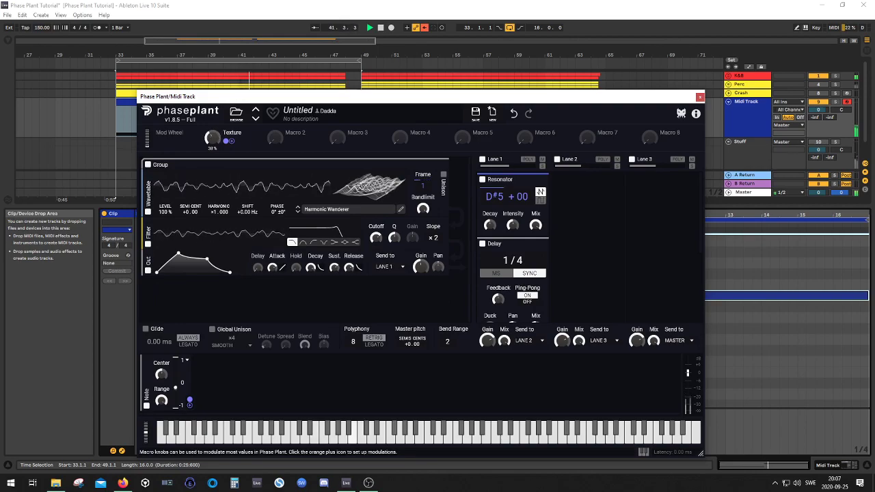
key("space")
Add an LFO modulator after the Note modulator, with a synced rate of 32/4 and unipolar output
left_click_drag(433, 95, 424, 56)
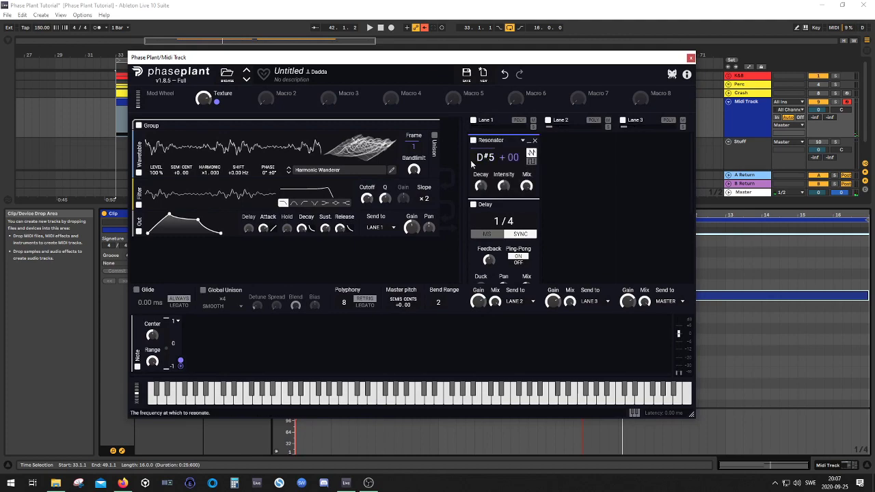
left_click(217, 342)
left_click(230, 375)
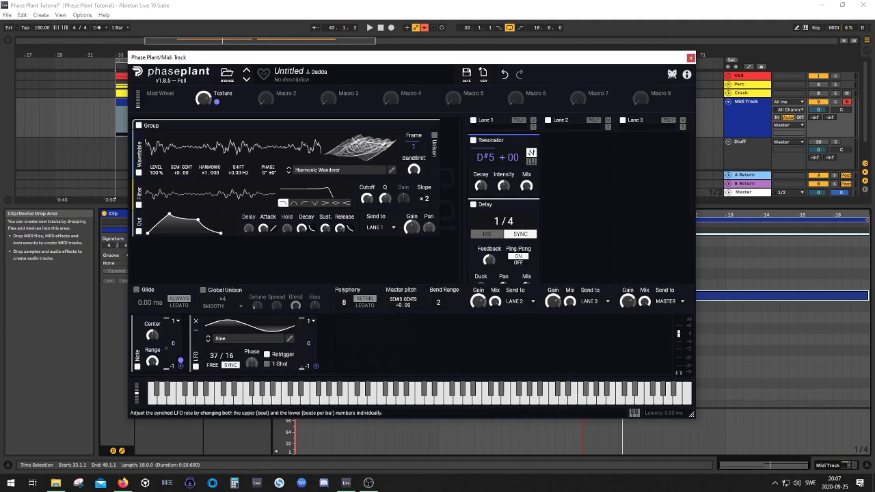
left_click_drag(215, 355, 215, 363)
left_click(312, 322)
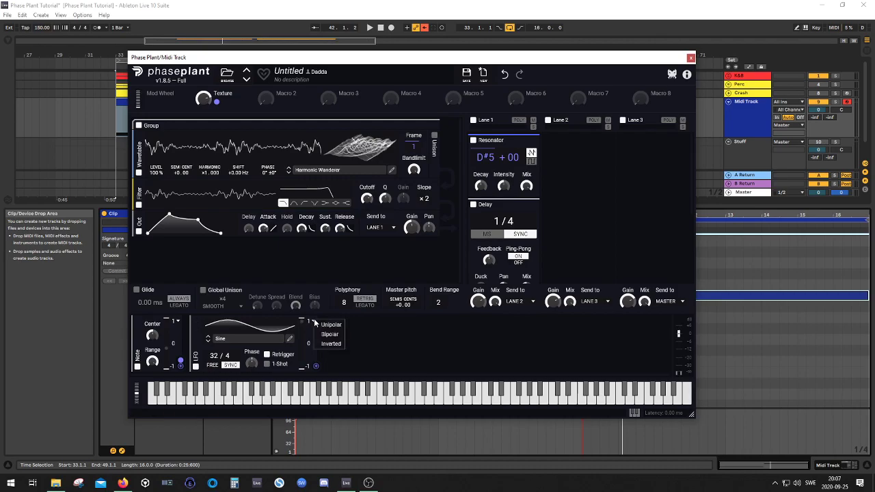
left_click(329, 327)
Reshape the LFO's sine into a single hump with its peak at grid position 4 and its trough at 8
left_click(290, 339)
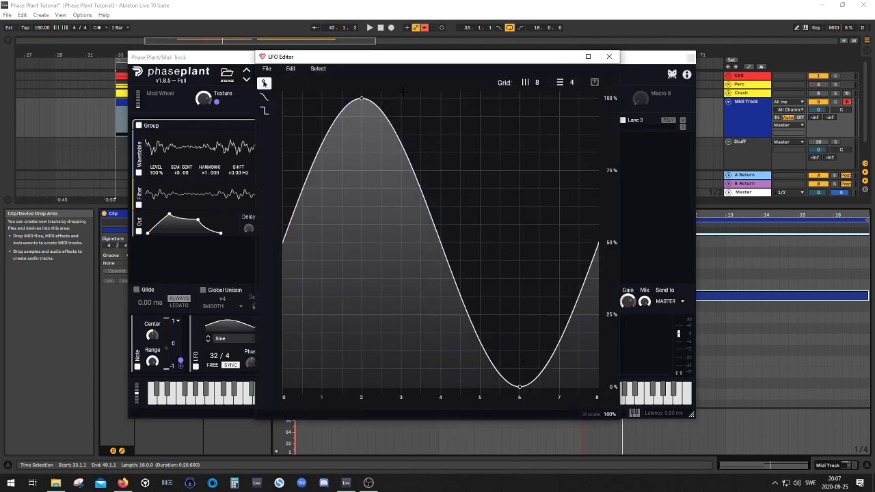
left_click_drag(362, 100, 441, 100)
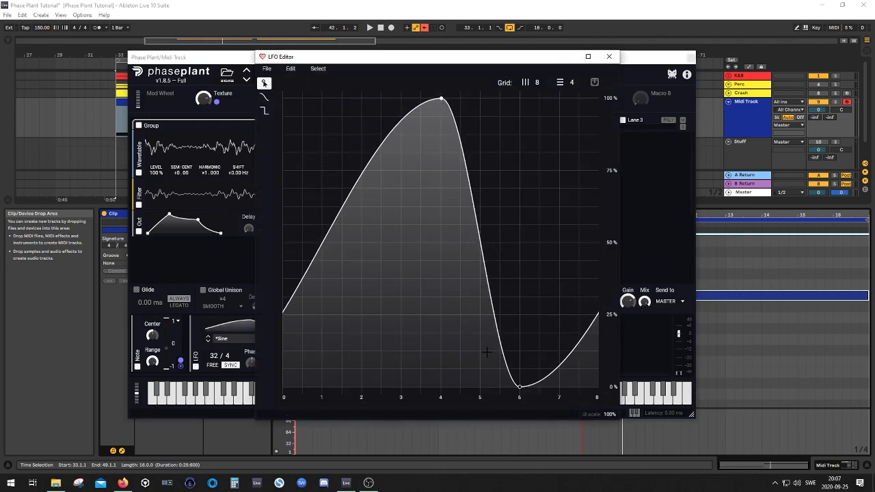
left_click_drag(520, 387, 597, 387)
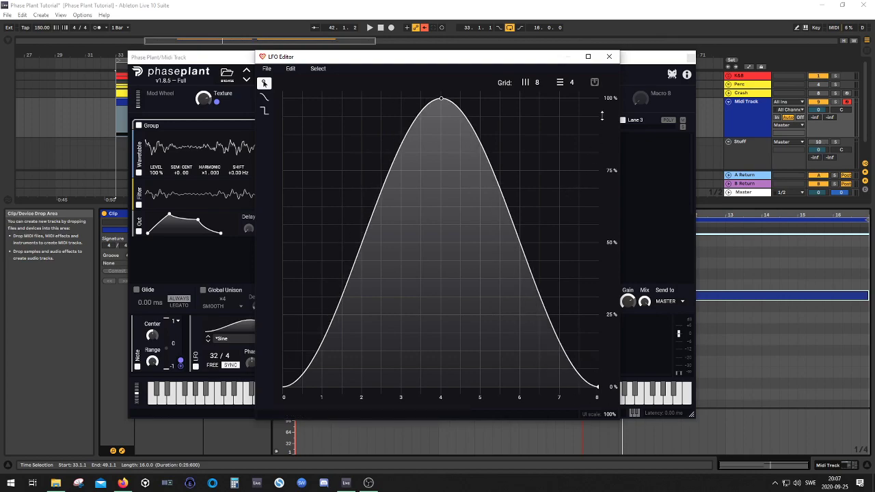
left_click(609, 57)
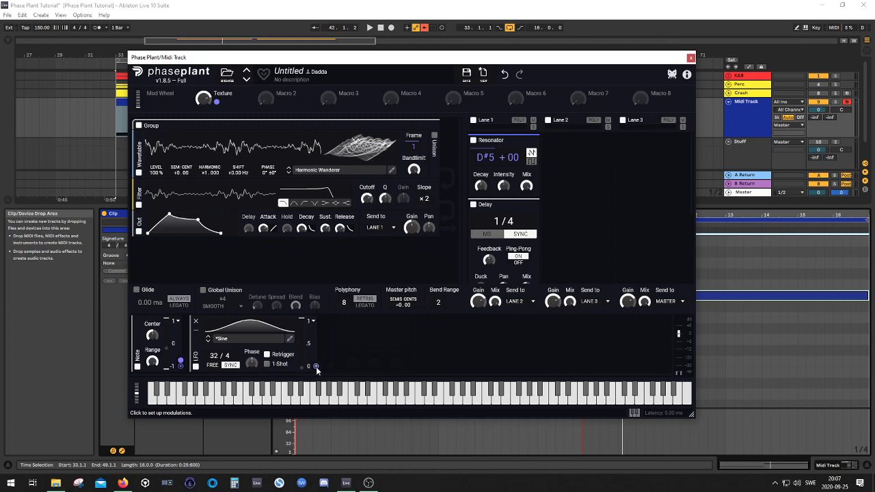
Assign the LFO to the wavetable's semi/cent pitch with a small modulation amount
left_click_drag(316, 367, 185, 185)
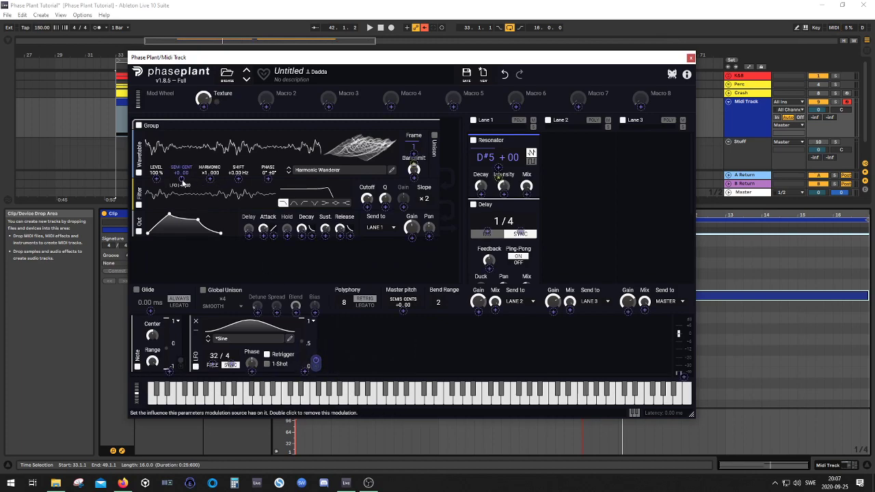
right_click(183, 181)
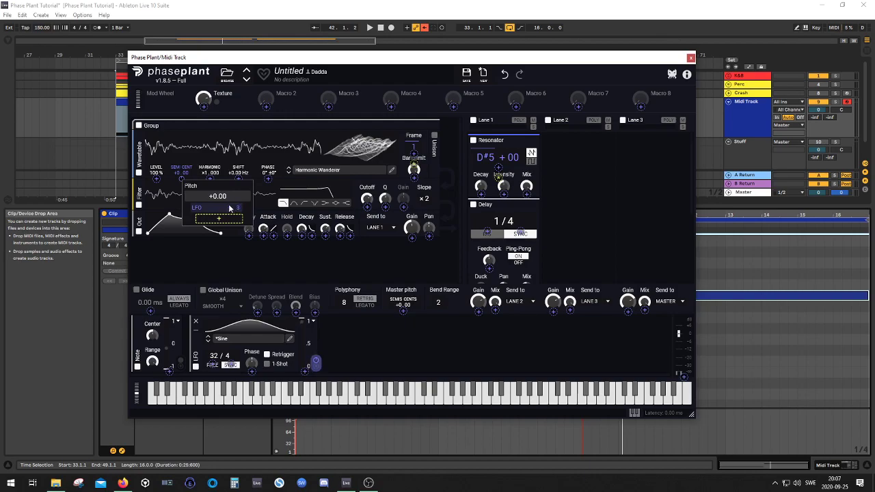
key("Return")
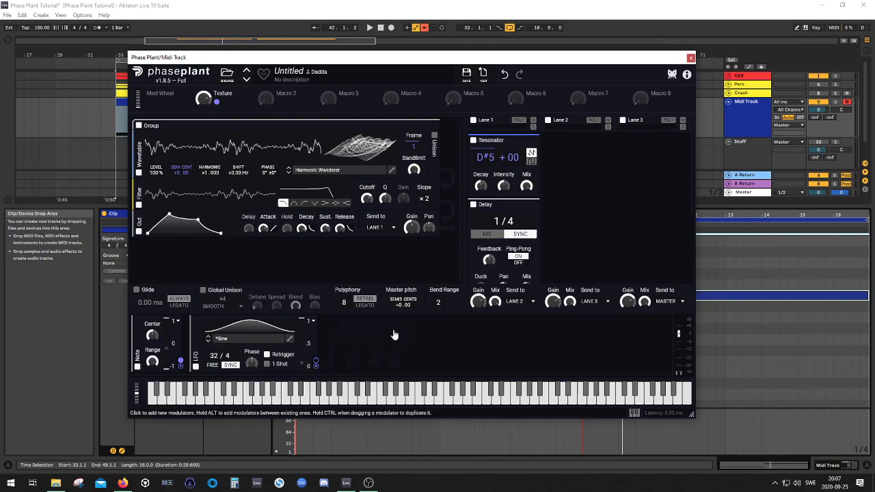
Lower the filter's cutoff to 232 Hz and modulate it with the LFO
left_click(366, 336)
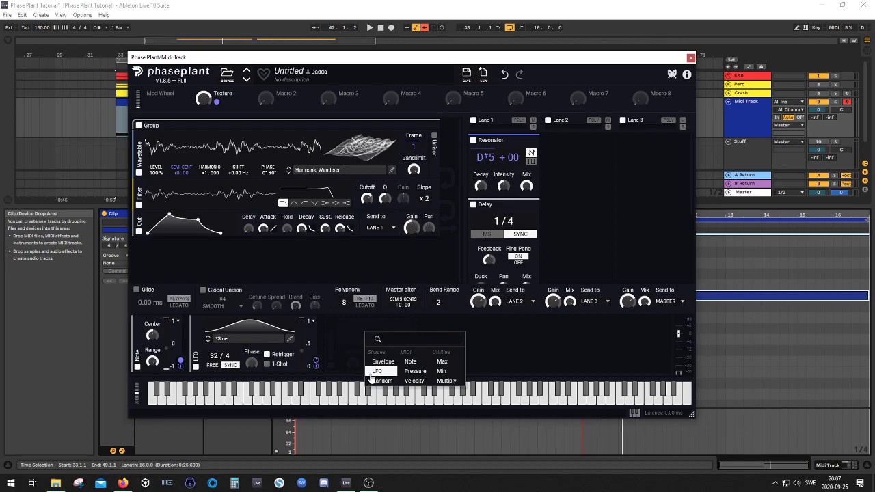
left_click(336, 344)
left_click(317, 364)
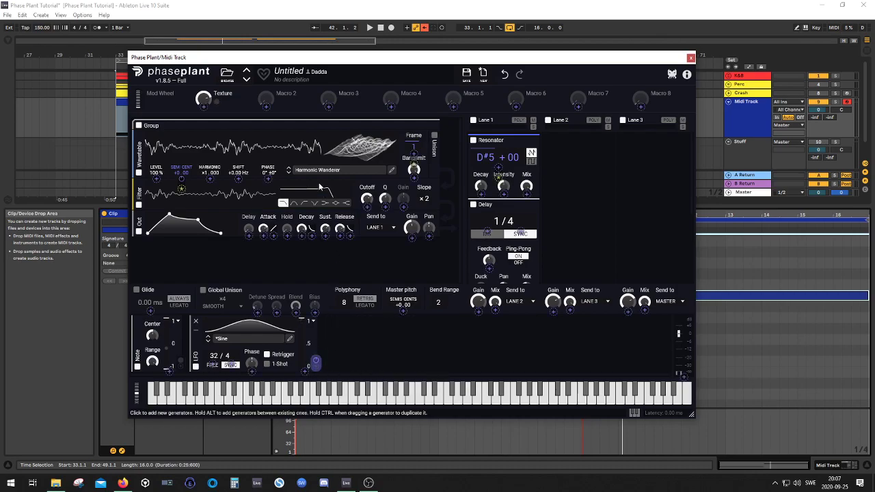
left_click(316, 362)
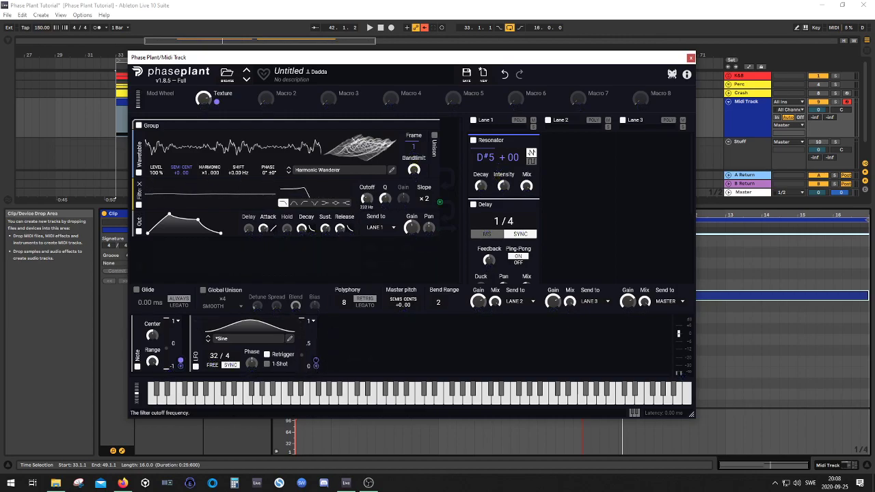
left_click(316, 365)
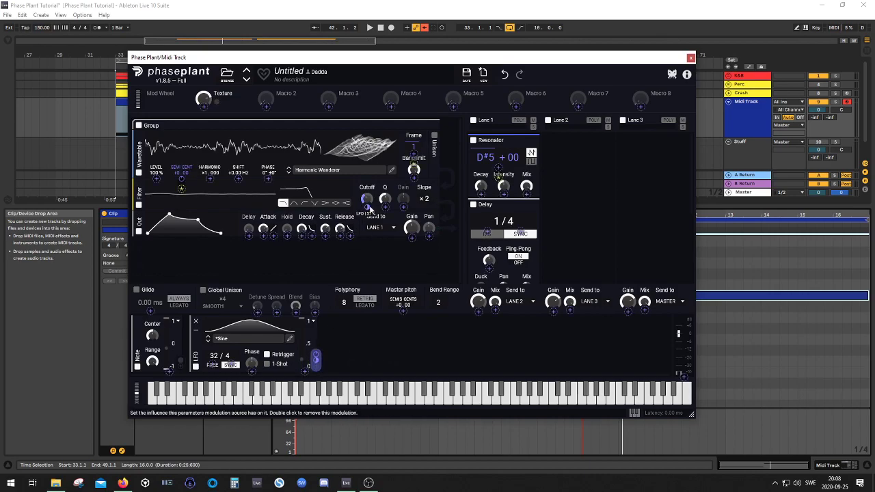
left_click(455, 376)
Play the track to hear the LFO modulation and minimize the Delay and Resonator in Lane 1
key("space")
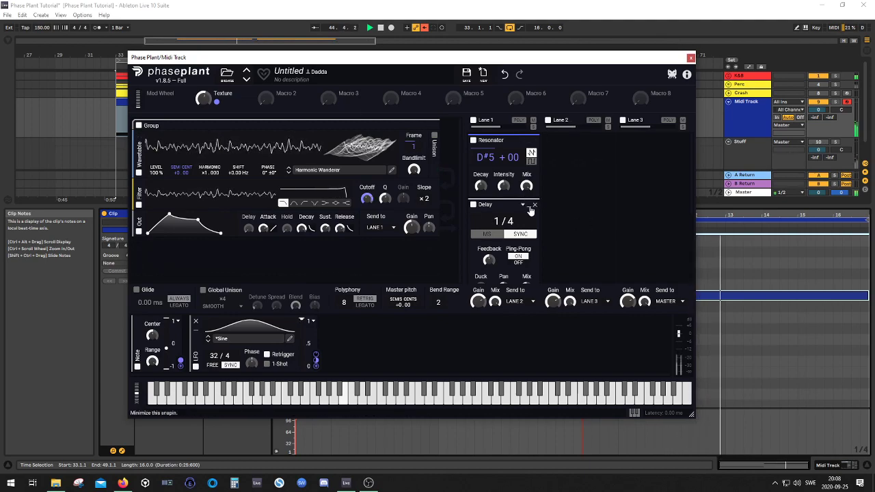
left_click(530, 204)
left_click(530, 140)
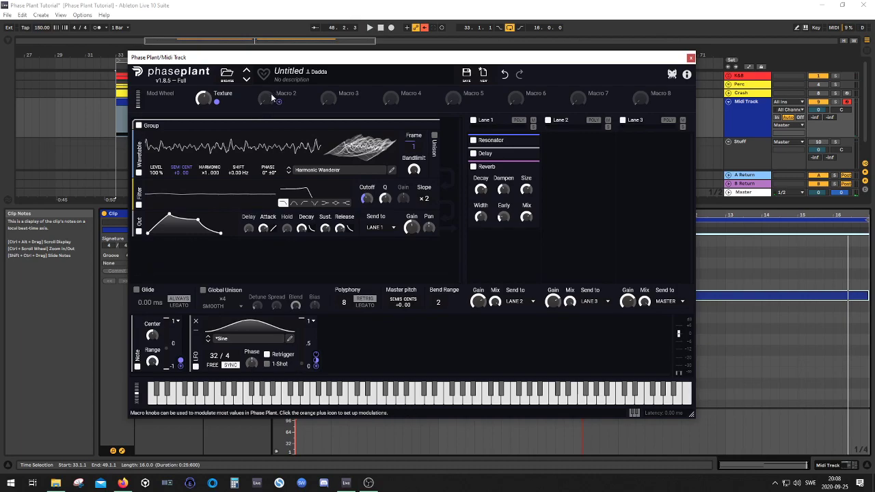
Add a Slice EQ effect and place it between the Resonator and the Delay in Lane 1
left_click(540, 146)
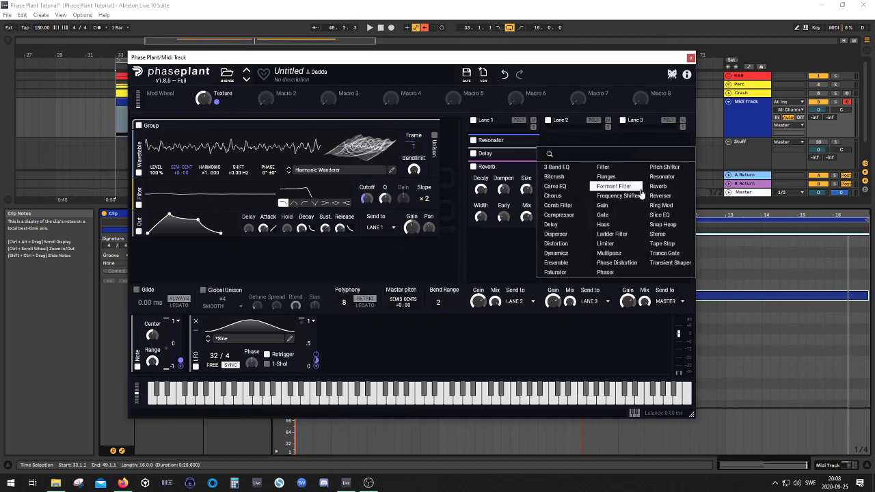
left_click(656, 214)
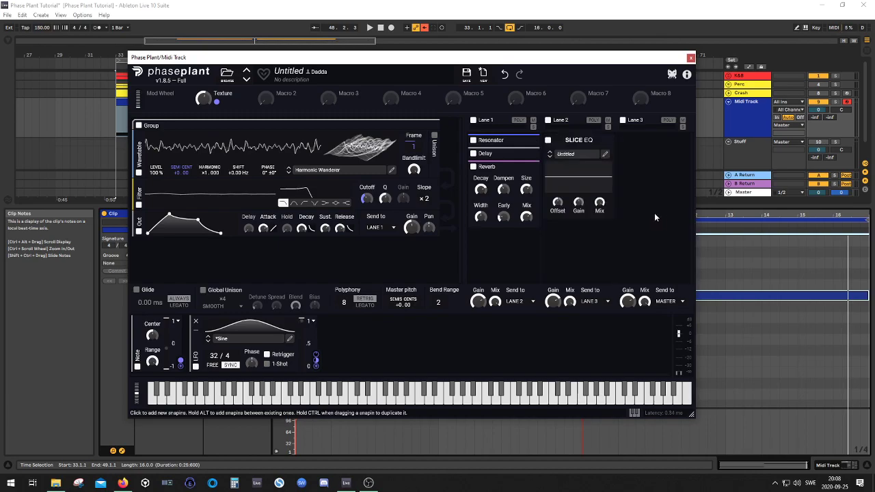
left_click_drag(566, 139, 547, 229)
Add a low cut filter at about 216 Hz in the Slice EQ while the song plays
key("space")
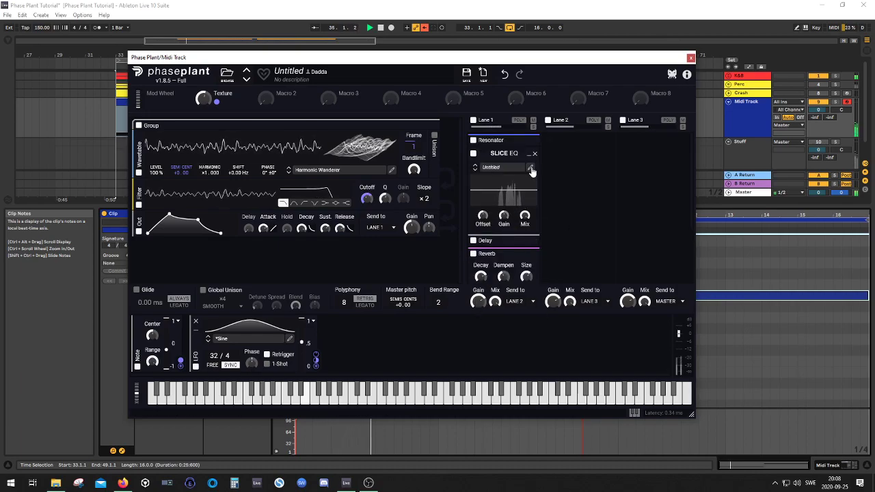
left_click(517, 195)
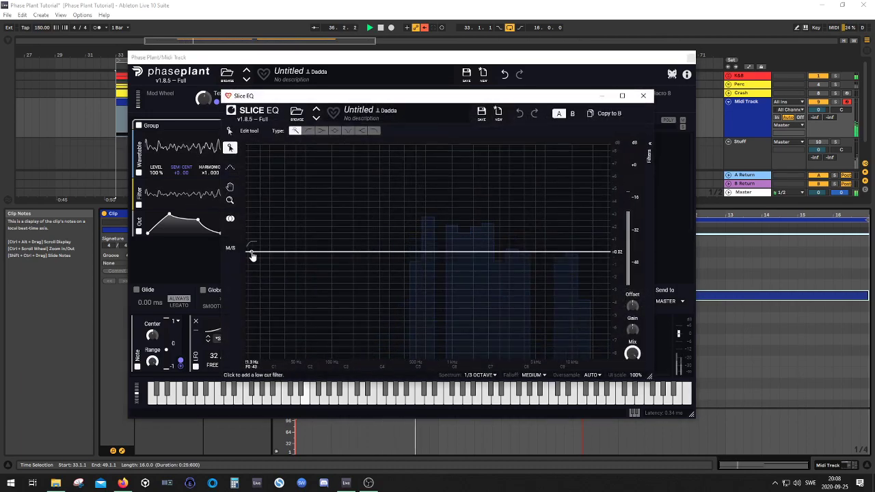
left_click_drag(253, 254, 350, 257)
left_click_drag(350, 290, 353, 290)
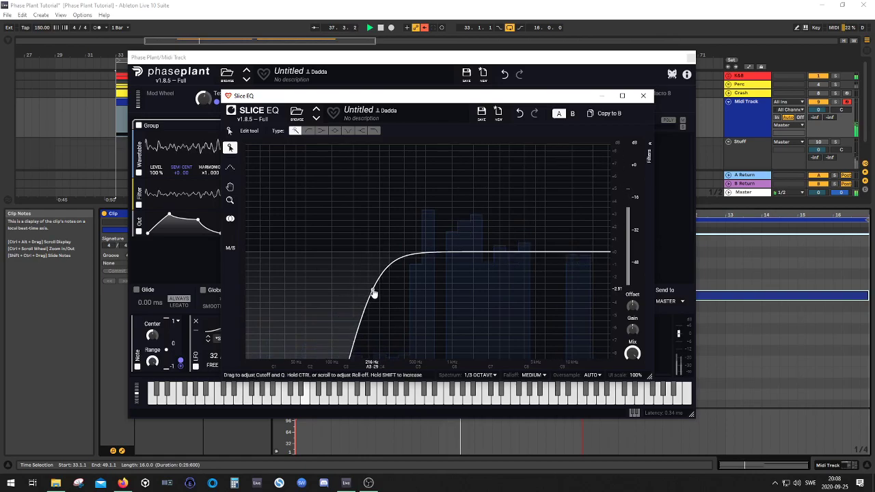
left_click(643, 95)
Stop playback and transpose both notes of the MIDI track's clip, E1 and B1, down one octave
left_click_drag(381, 59, 609, 52)
key("space")
left_click(257, 101)
left_click(287, 170)
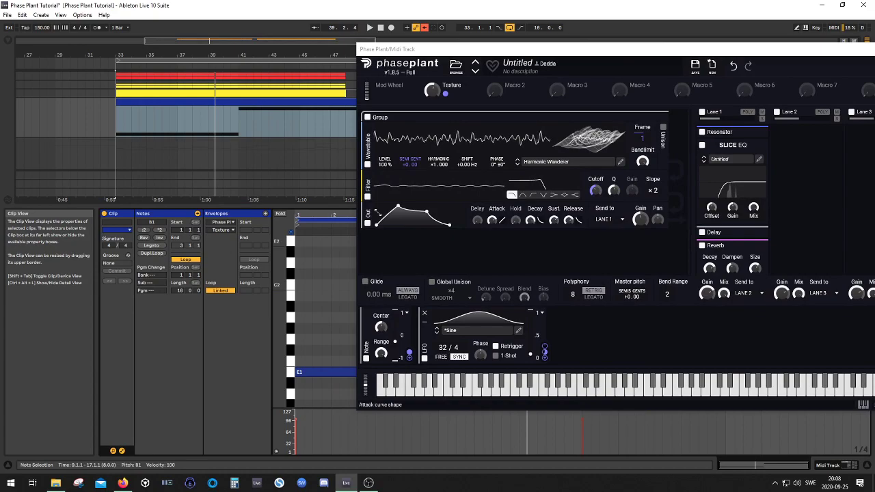
left_click_drag(836, 50, 477, 50)
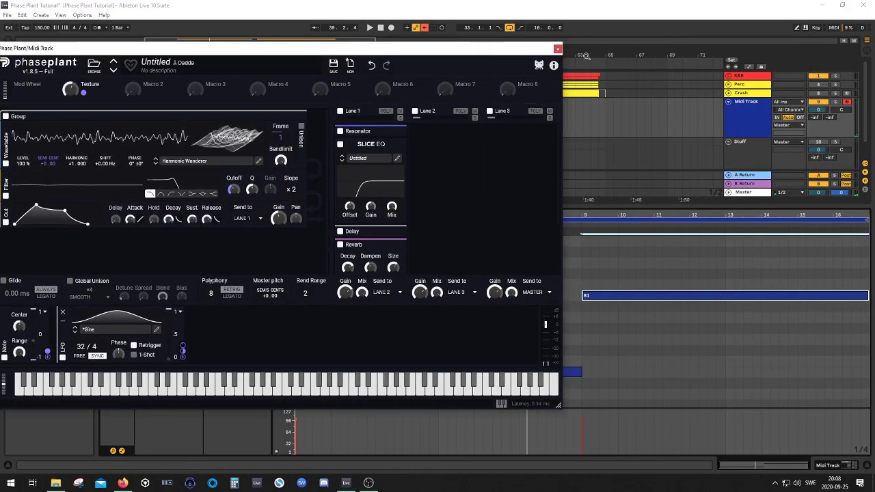
left_click(556, 48)
left_click_drag(525, 205, 525, 121)
left_click_drag(651, 175, 438, 308)
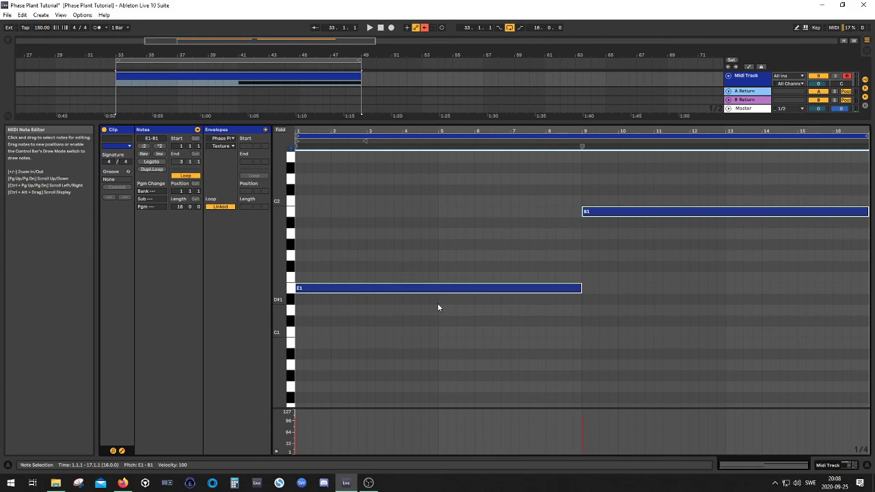
key("shift+Down")
left_click_drag(372, 120, 378, 265)
Play the song and reopen the MIDI track's Phase Plant window from its device chain
key("space")
double_click(754, 115)
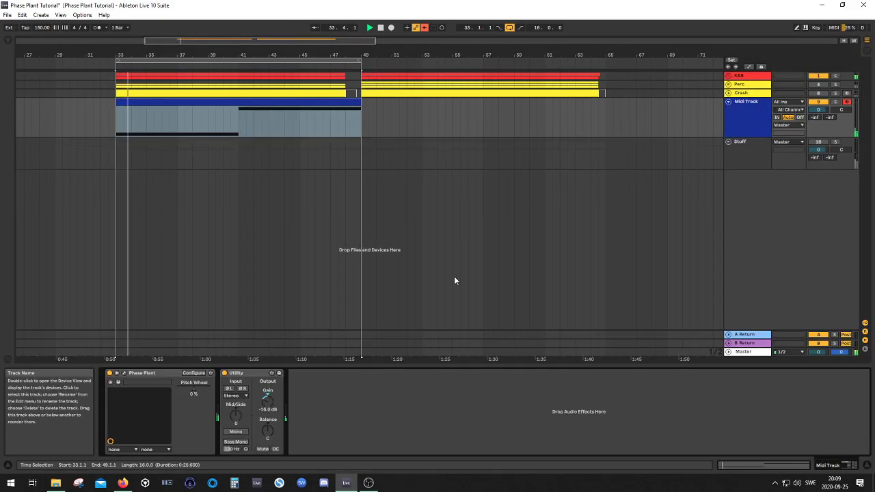
left_click(127, 374)
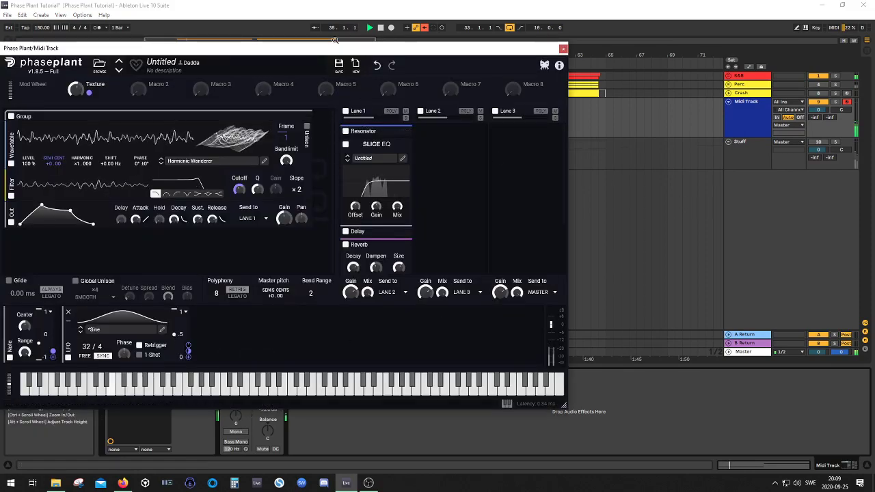
left_click_drag(291, 48, 396, 66)
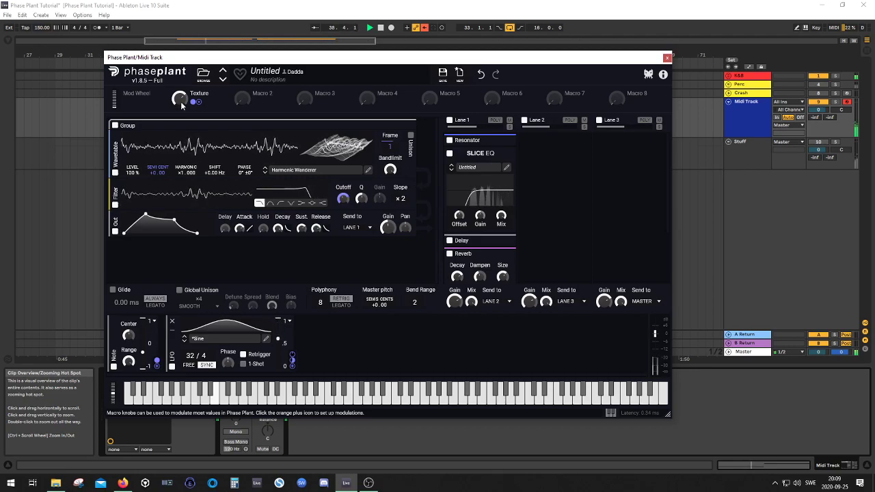
Add a high cut filter to the Slice EQ and a peak filter dipping the level at about 382 Hz
left_click(506, 169)
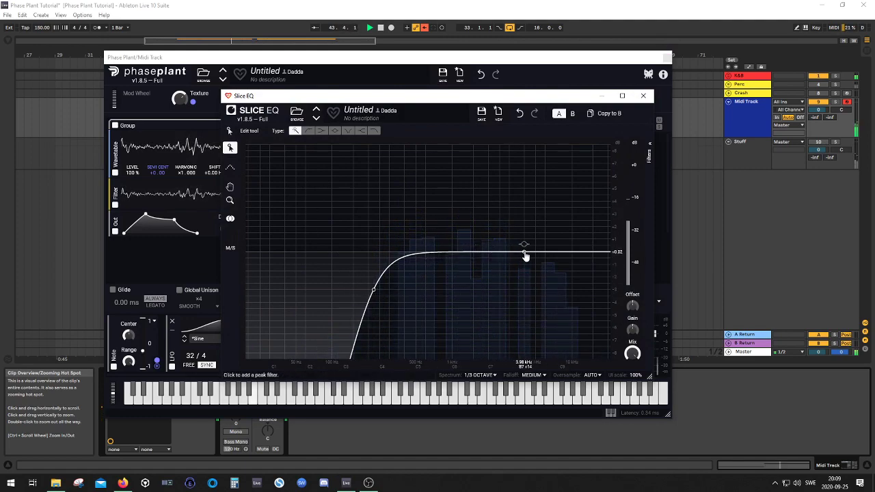
left_click_drag(611, 253, 582, 281)
left_click_drag(475, 253, 404, 280)
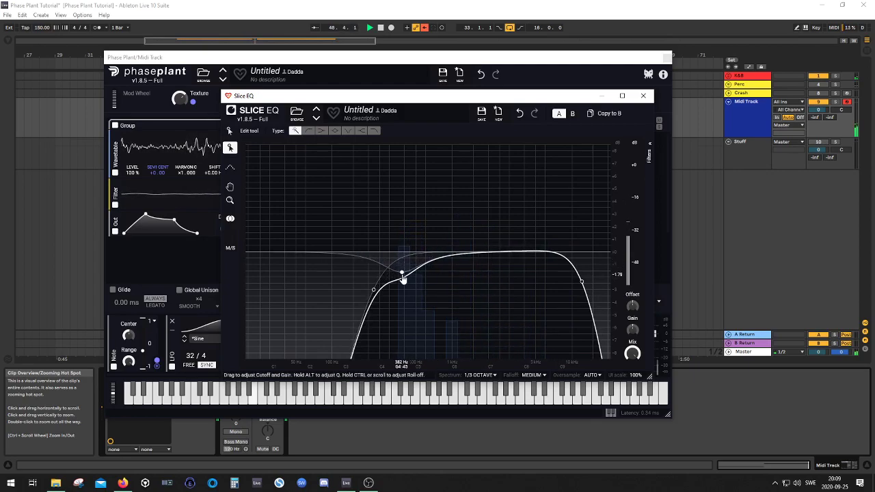
left_click(642, 95)
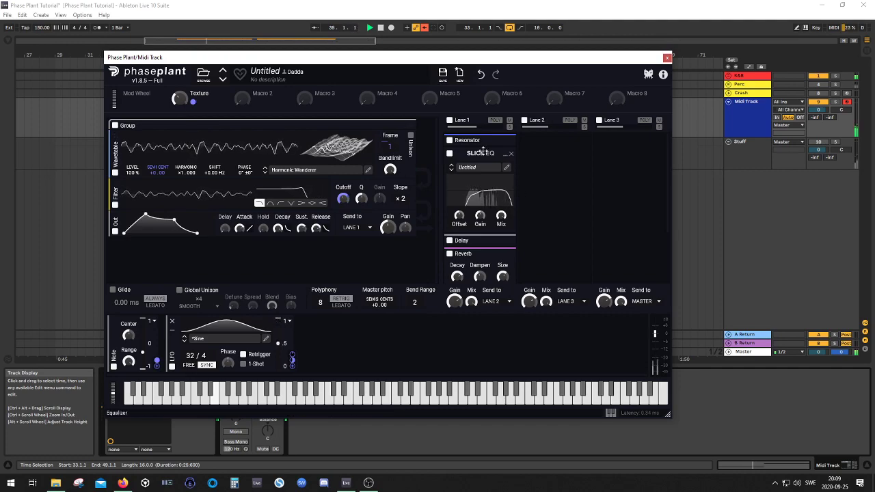
Collapse the Slice EQ and adjust the Reverb's mix while the song plays
left_click(504, 157)
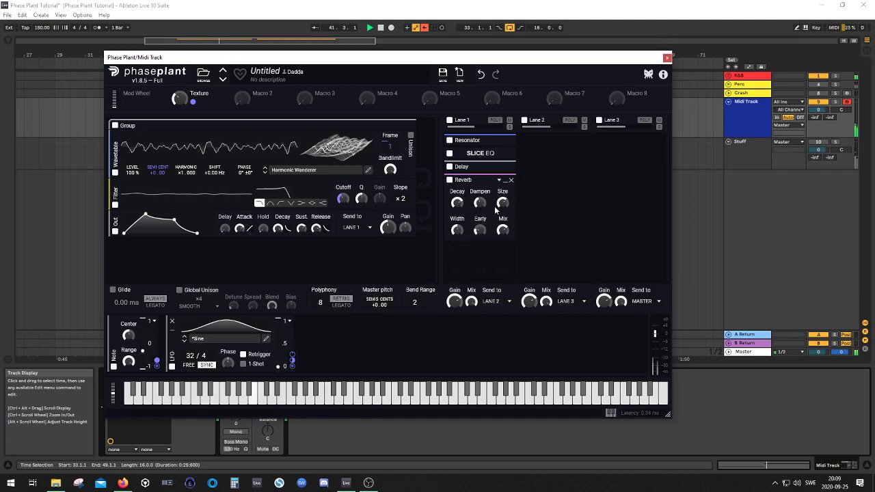
left_click_drag(501, 233, 502, 231)
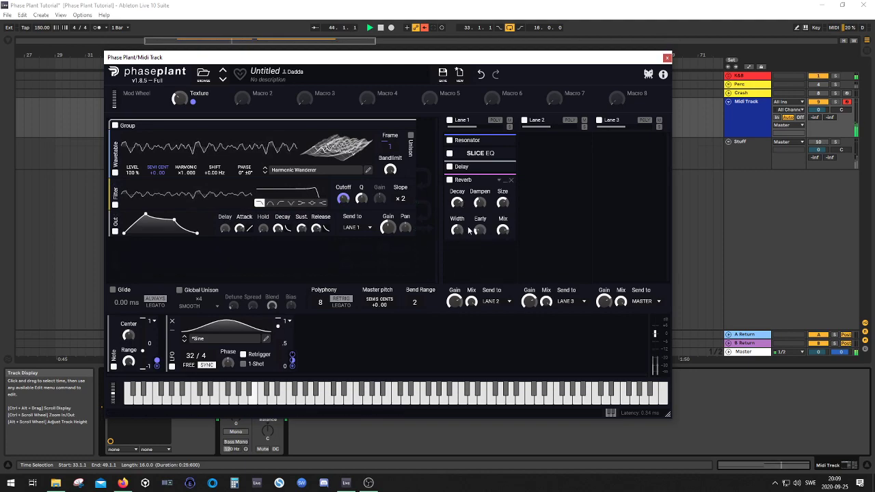
mouse_move(480, 230)
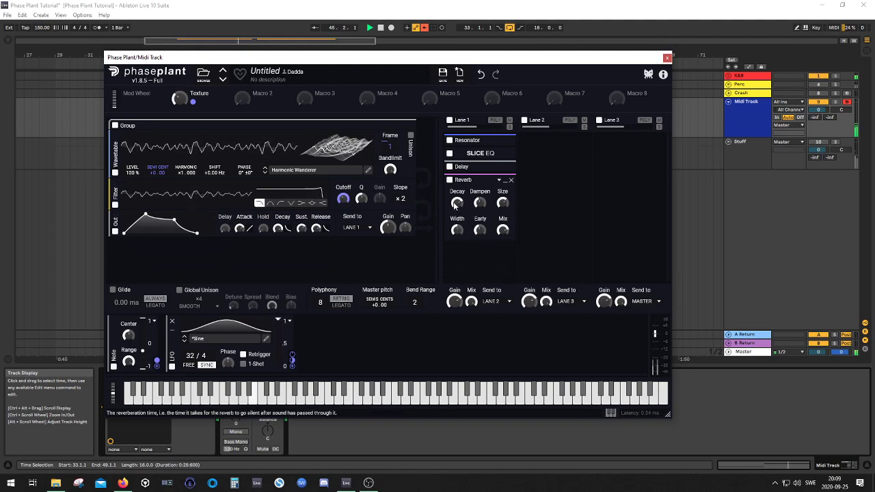
Review the Delay and Reverb settings in Lane 1, leaving both effects collapsed
left_click(503, 167)
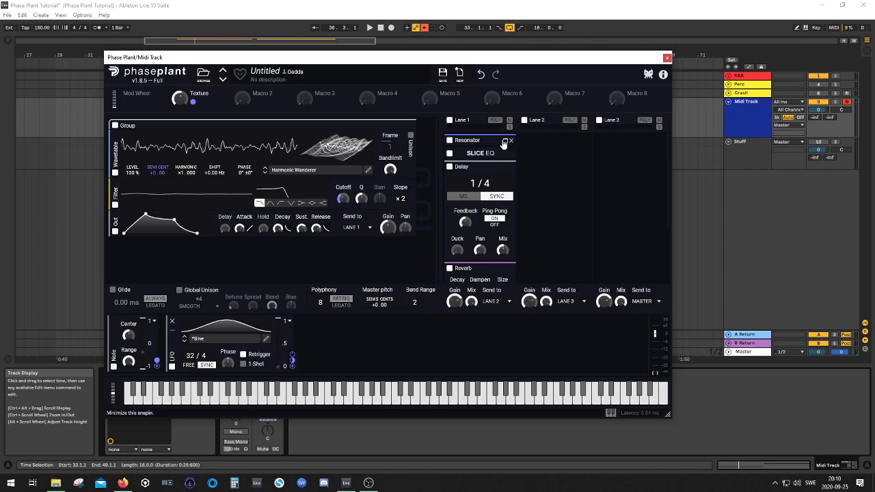
scroll(508, 239, "down", 2)
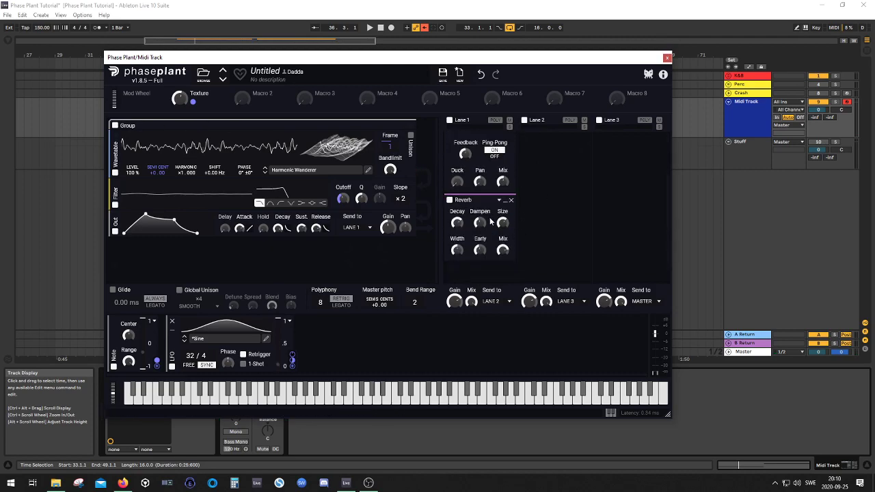
scroll(490, 221, "up", 1)
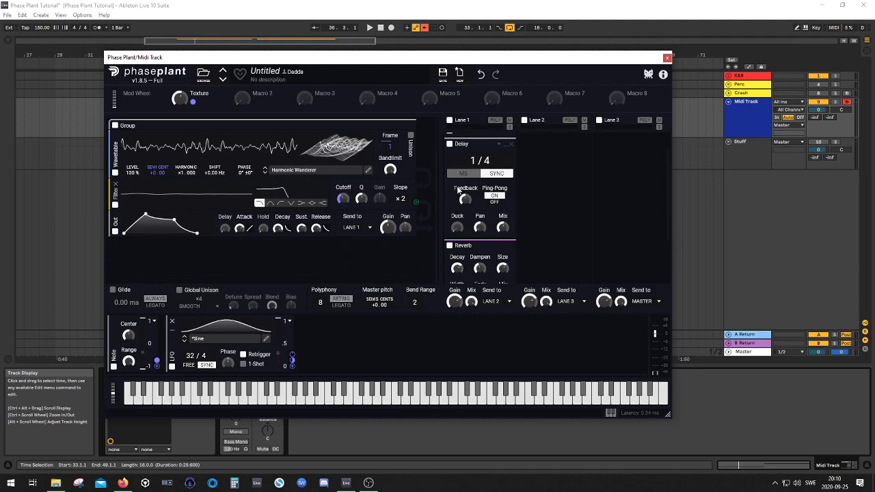
scroll(491, 163, "up", 1)
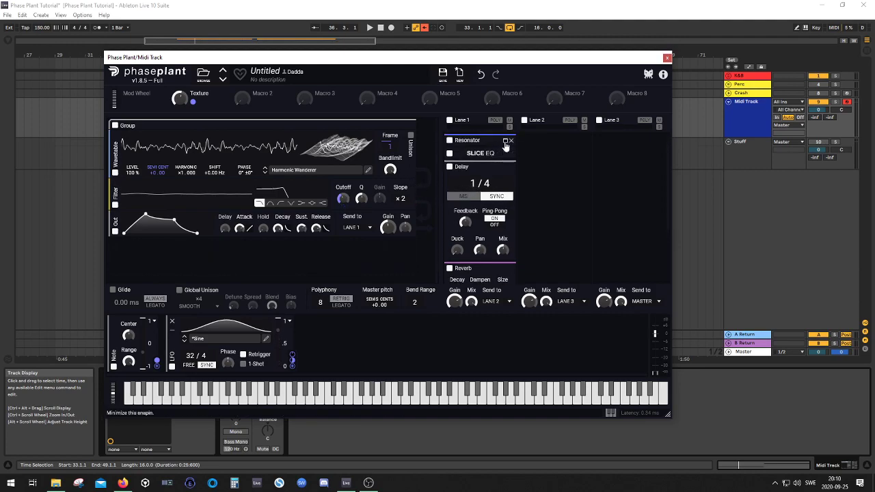
left_click(506, 168)
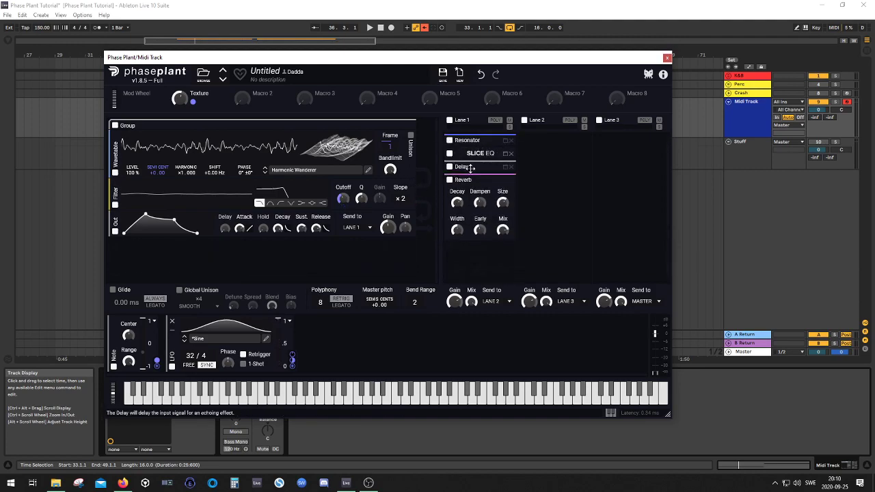
left_click(505, 182)
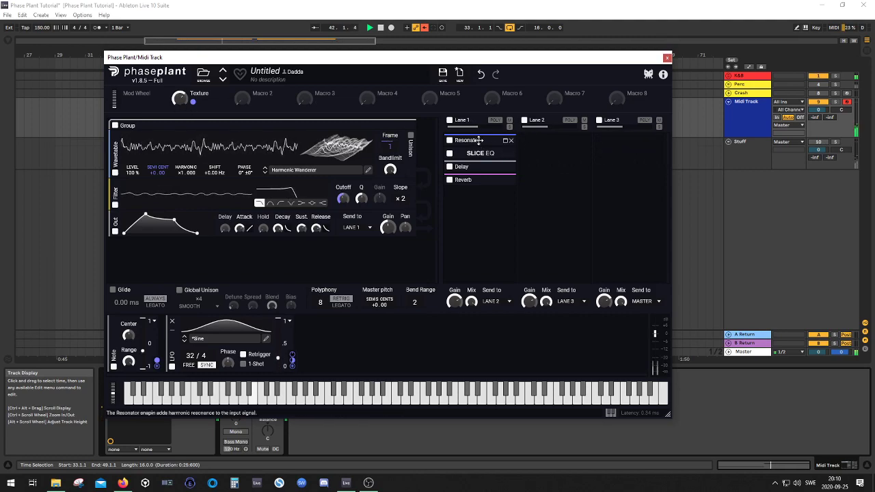
Expand the Resonator and set its pitch to D#4+00
left_click(506, 141)
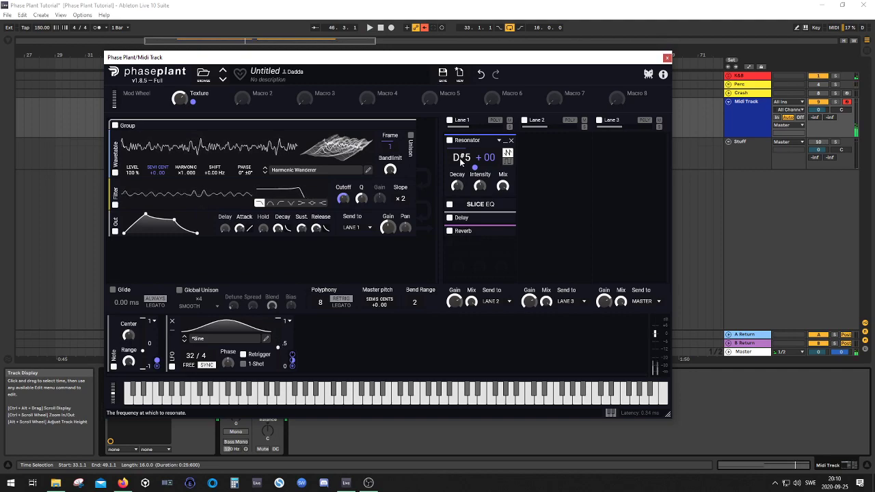
double_click(461, 160)
left_click(510, 175)
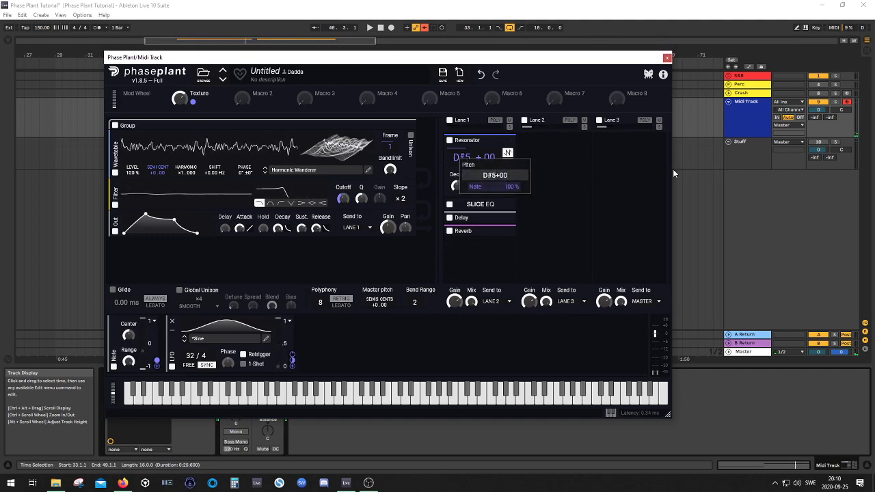
key("BackSpace")
type("4")
key("Return")
Play the song and set the Texture macro to about 35%
key("space")
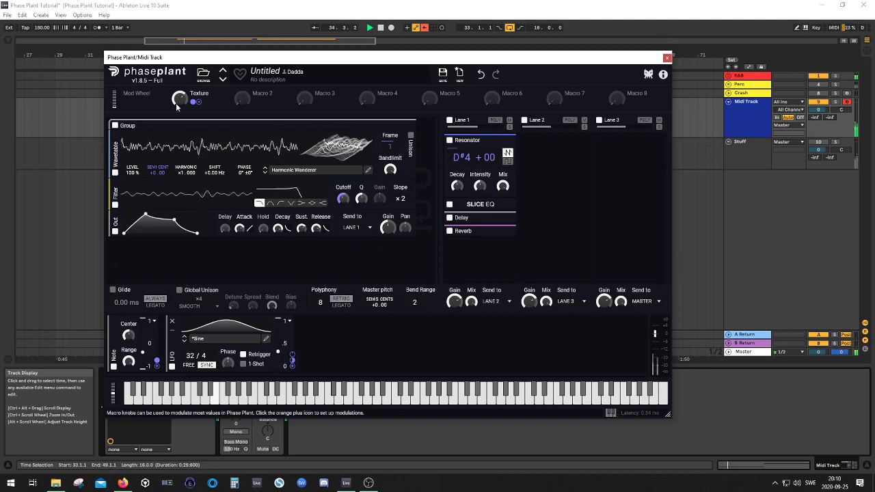
left_click_drag(177, 104, 177, 91)
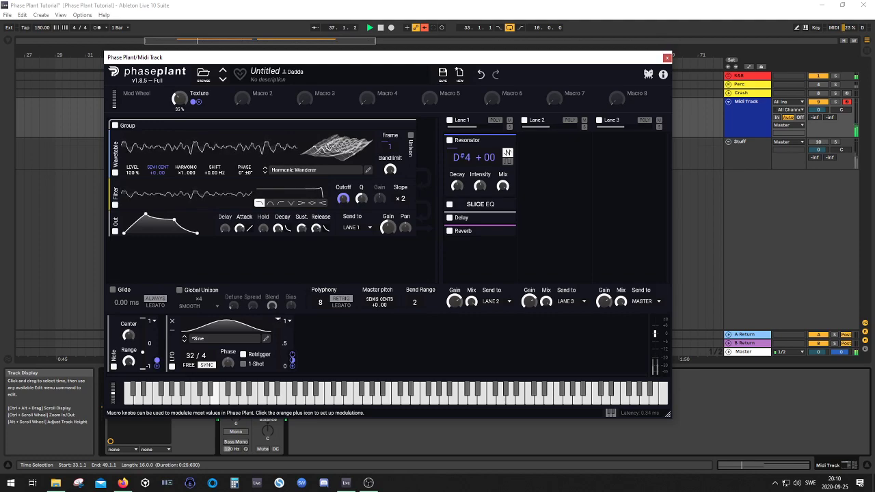